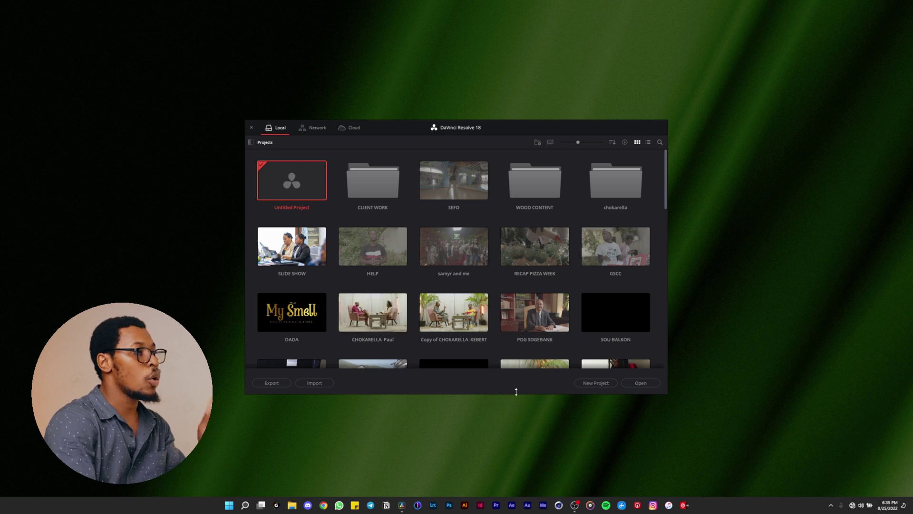
Create a new project named TEST YT, typing the name in capitals.
left_click(586, 385)
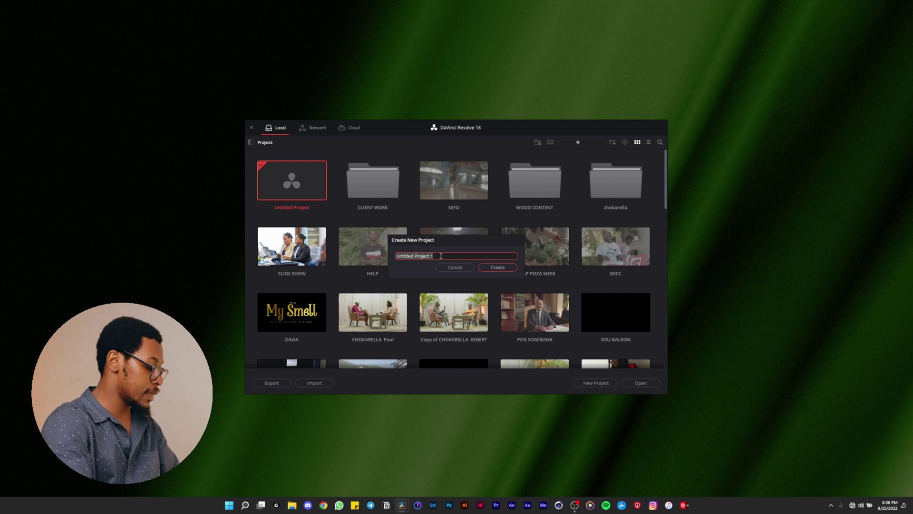
key("Caps_Lock")
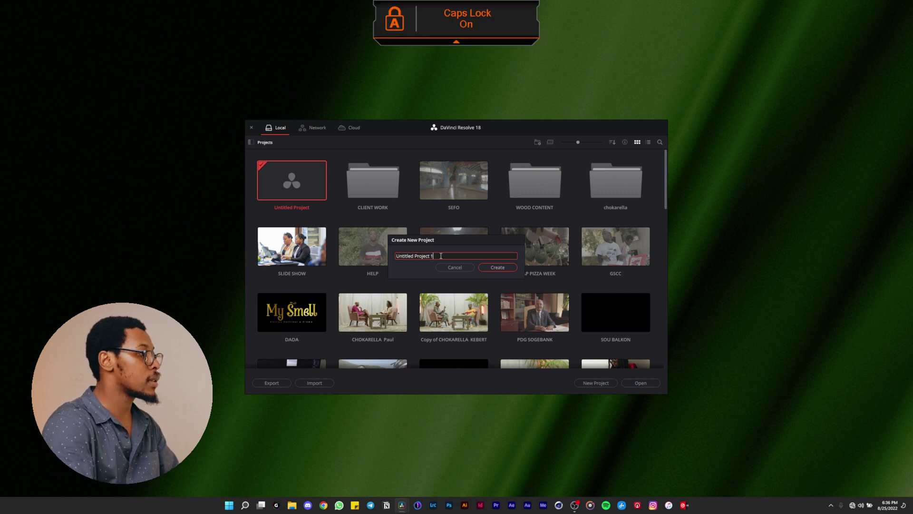
type("TEST Y")
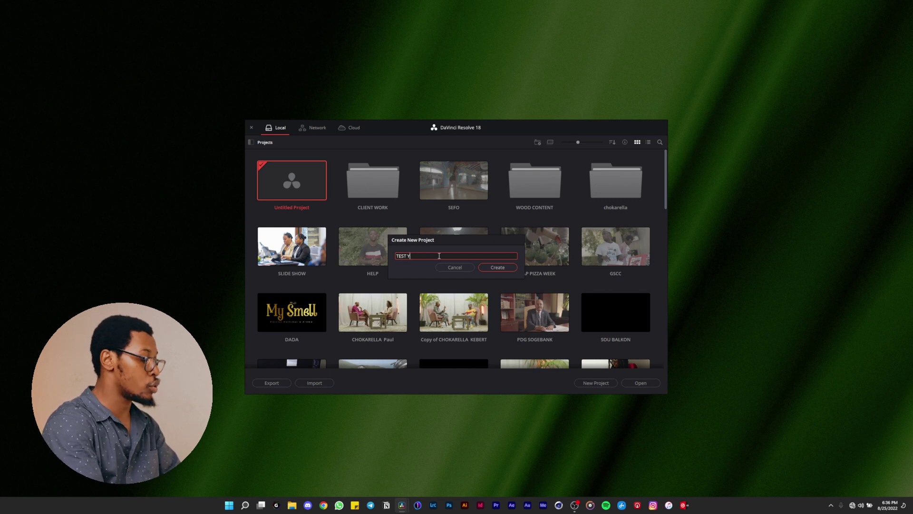
key("Return")
key("Caps_Lock")
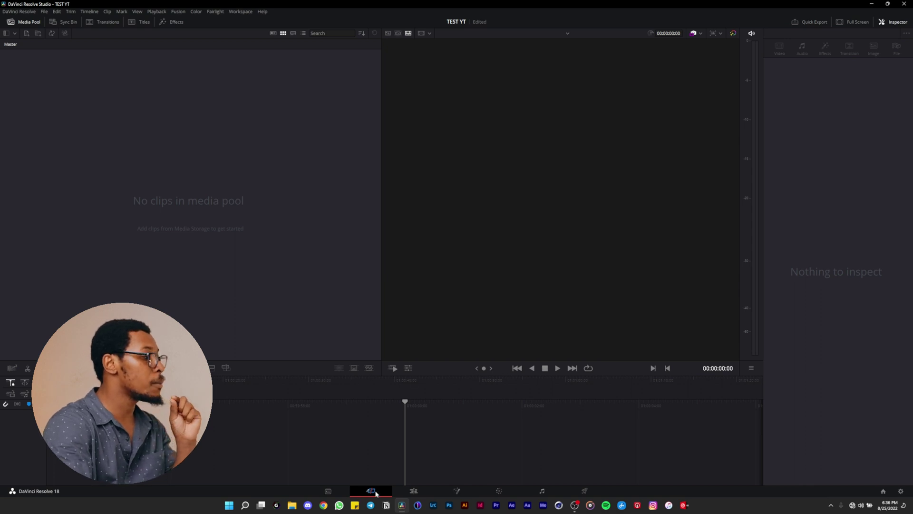
Go from the Media page to the Edit page, with File Explorer opening on top.
left_click(328, 491)
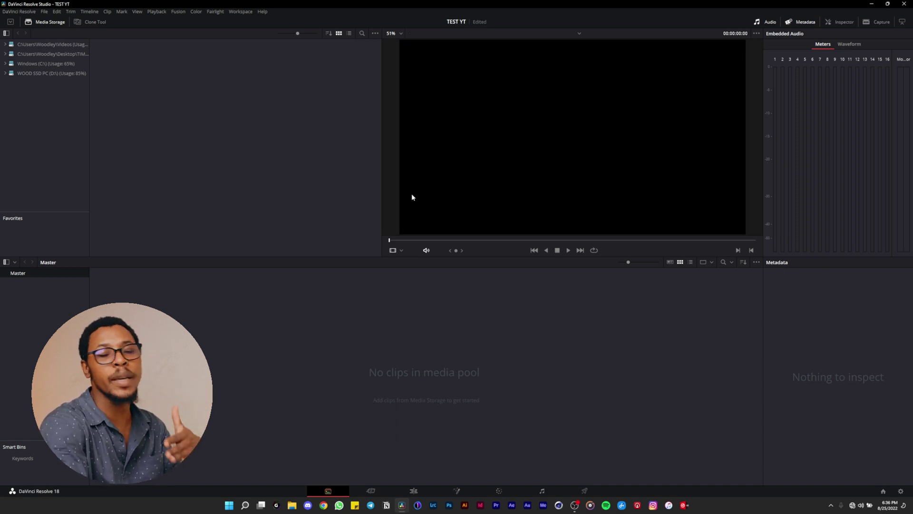
left_click(413, 490)
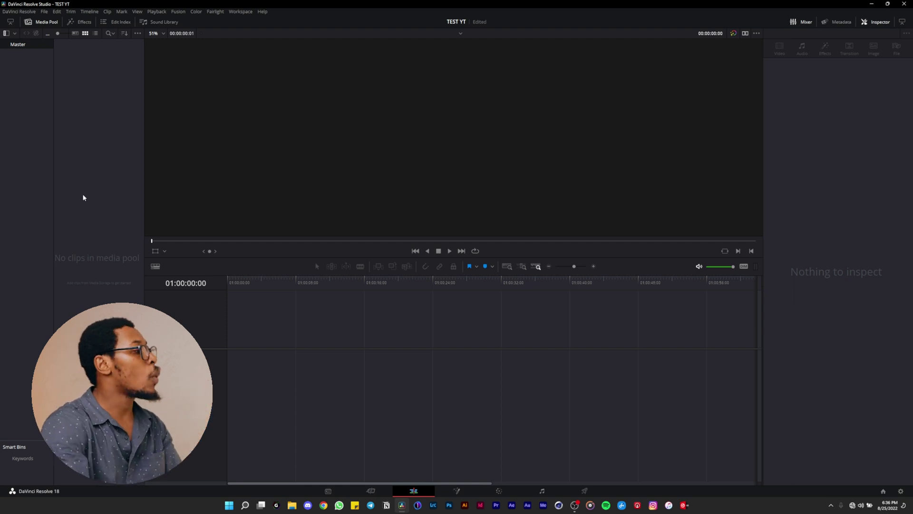
key("super+e")
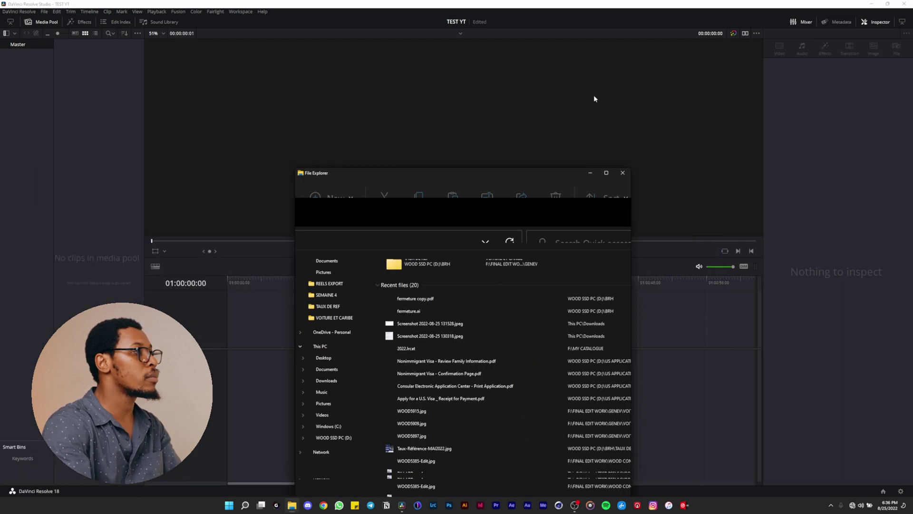
Add a new bin to the Master media pool and name it TIMELINE.
left_click(16, 96)
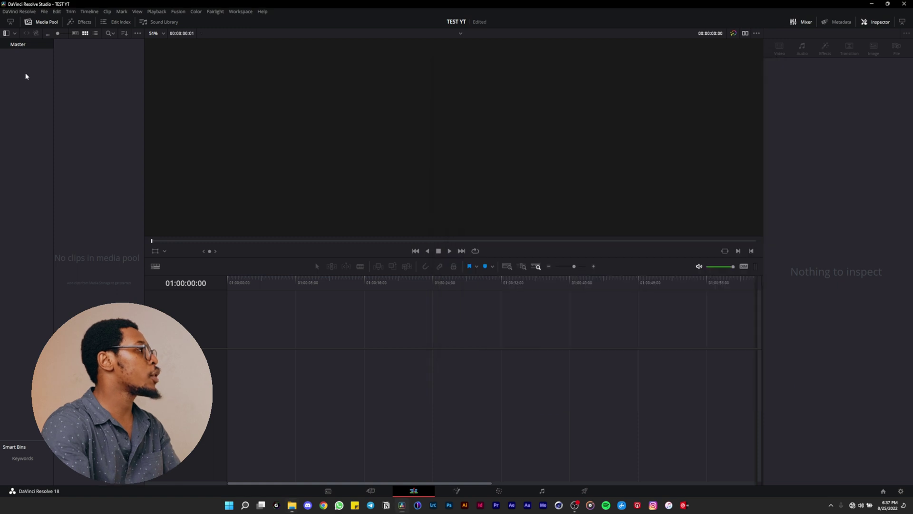
right_click(27, 77)
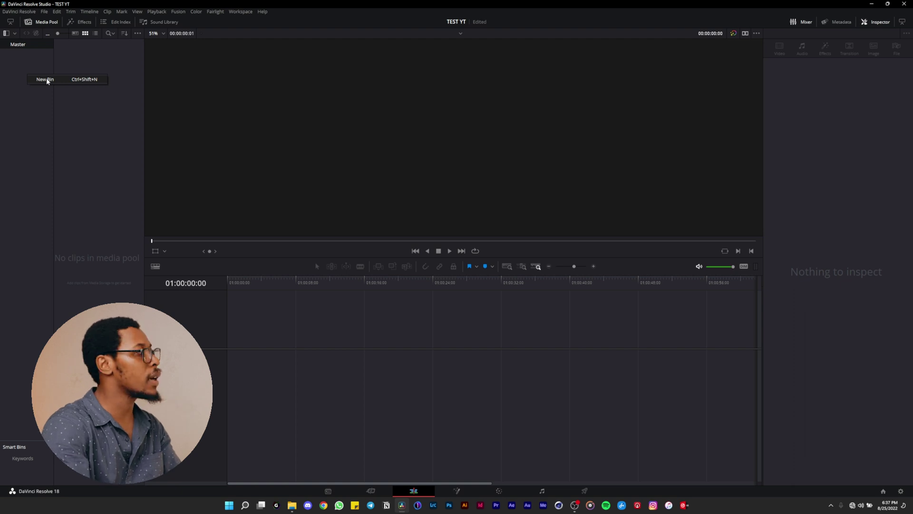
left_click(46, 80)
type("t")
key("BackSpace")
key("Caps_Lock")
type("TIMLE")
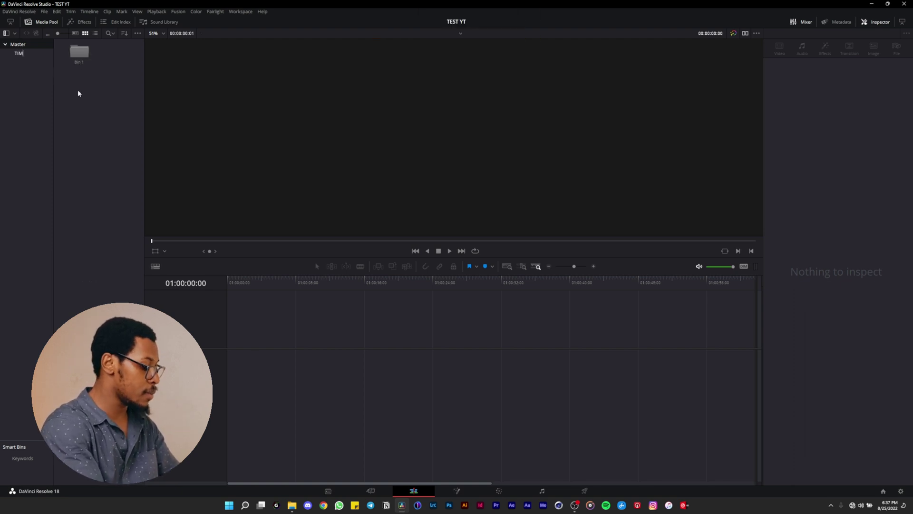
key("BackSpace")
key("BackSpace")
type("ELINE")
key("Return")
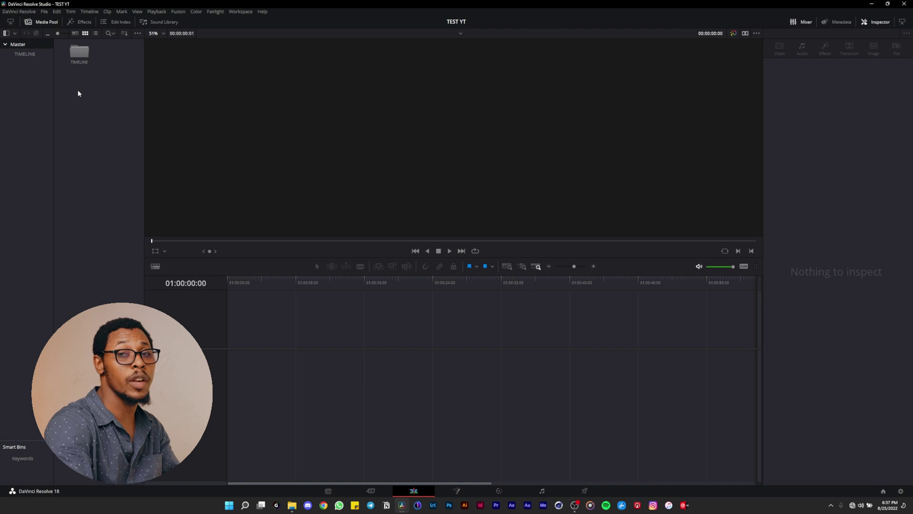
Add three more bins named RUSH, MUSIC and BROLL.
right_click(35, 79)
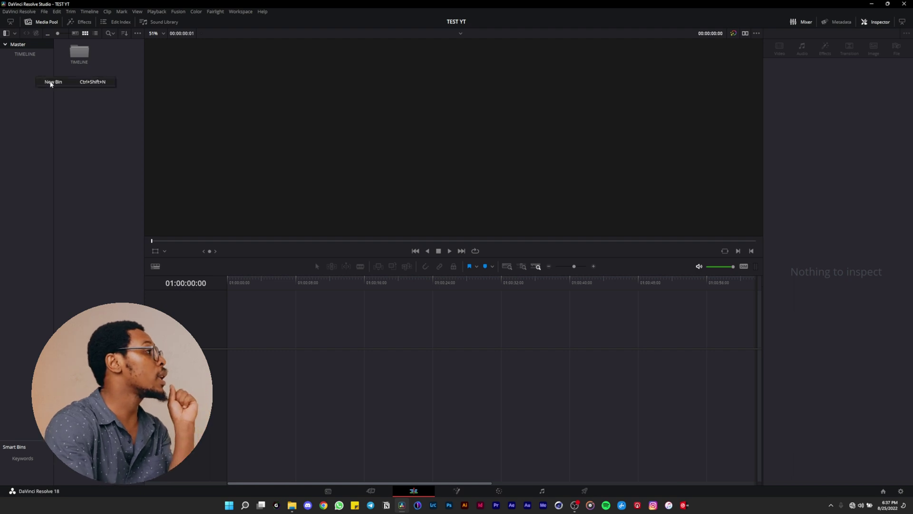
left_click(50, 84)
type("RUSH")
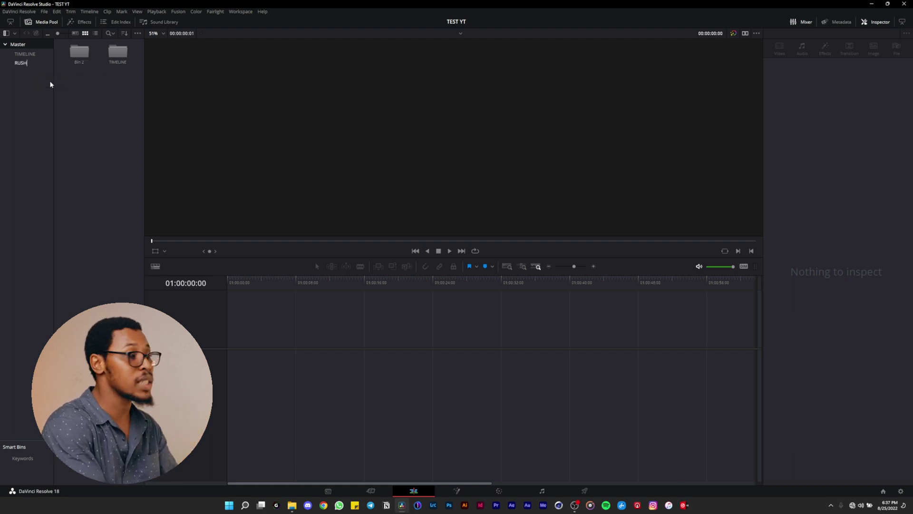
key("Return")
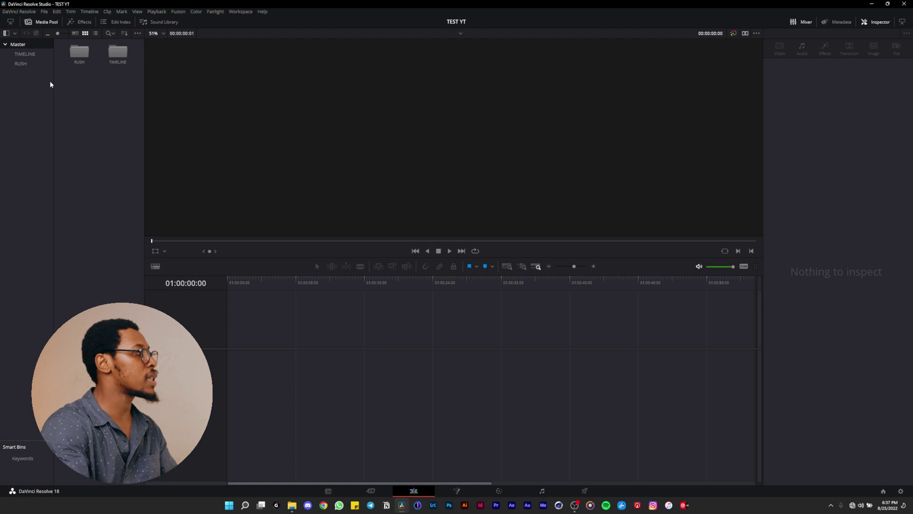
right_click(27, 89)
left_click(35, 94)
type("MUSIC")
key("Return")
right_click(32, 96)
left_click(47, 99)
type("BROLL")
key("Return")
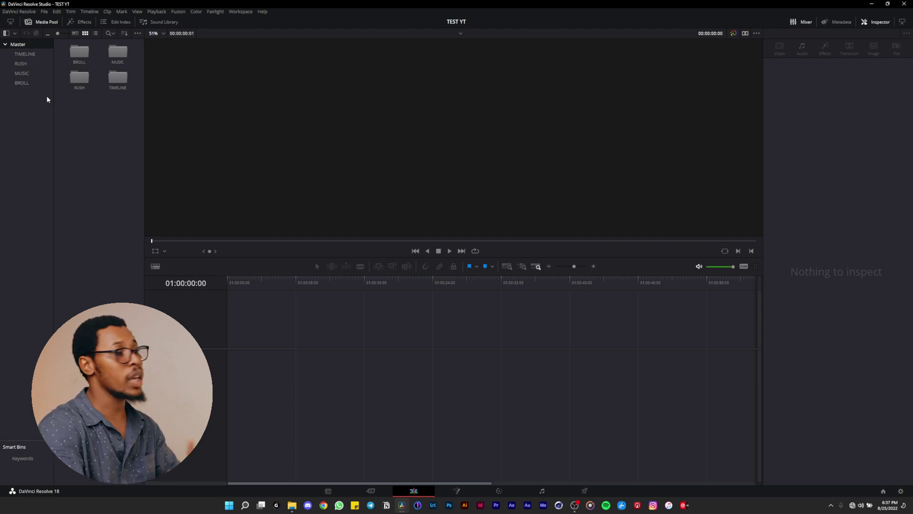
Check the RUSH, MUSIC and BROLL bins, ending in the TIMELINE bin.
left_click(35, 64)
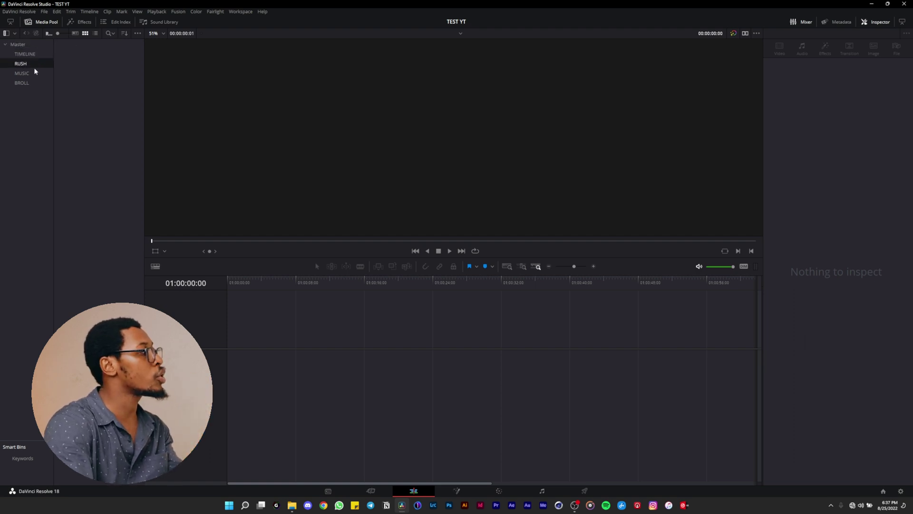
left_click(33, 72)
left_click(33, 83)
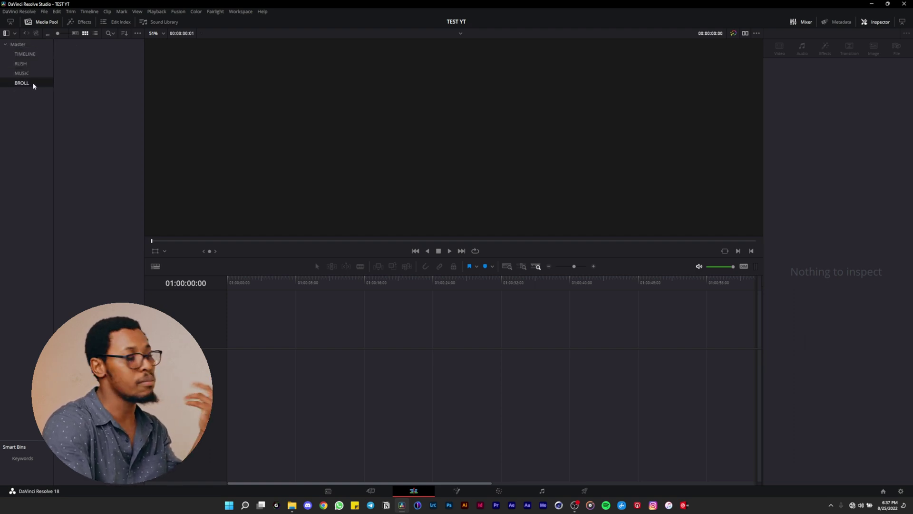
left_click(35, 55)
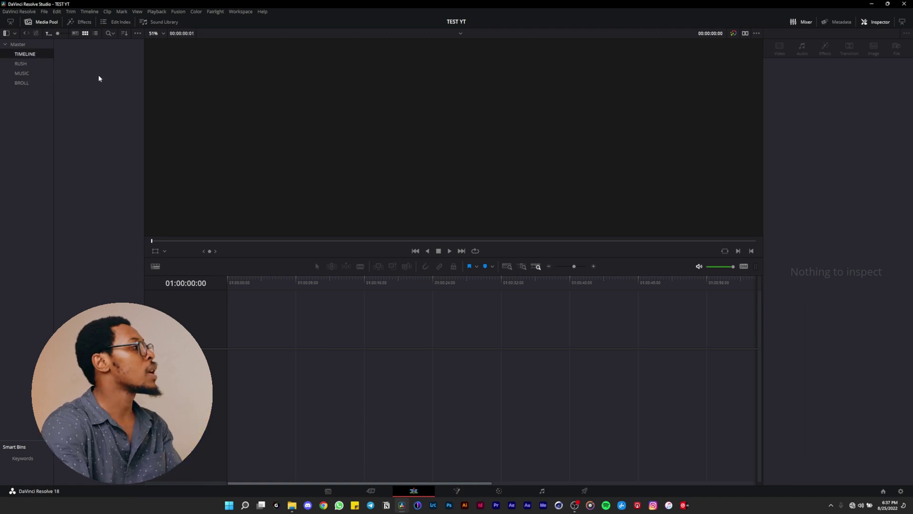
left_click(37, 66)
left_click(40, 55)
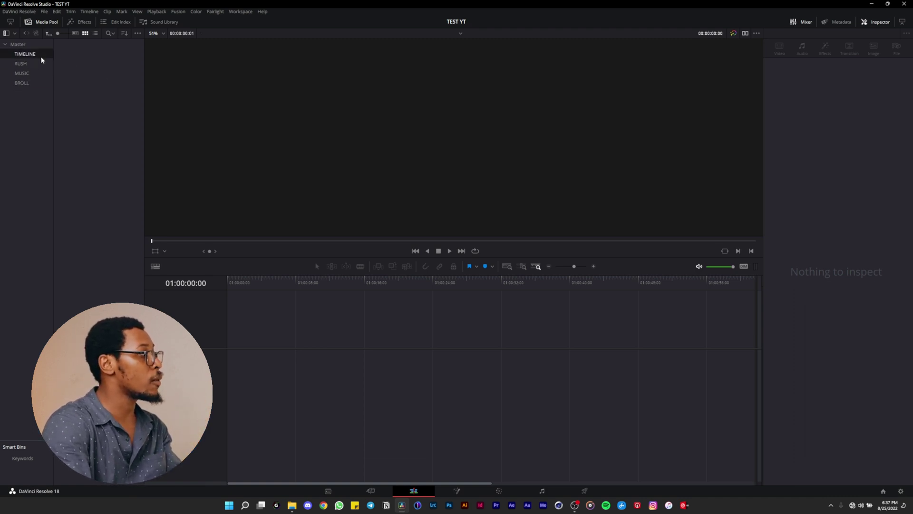
Create a new timeline named TEST VIDEO in the TIMELINE bin.
right_click(95, 76)
mouse_move(110, 79)
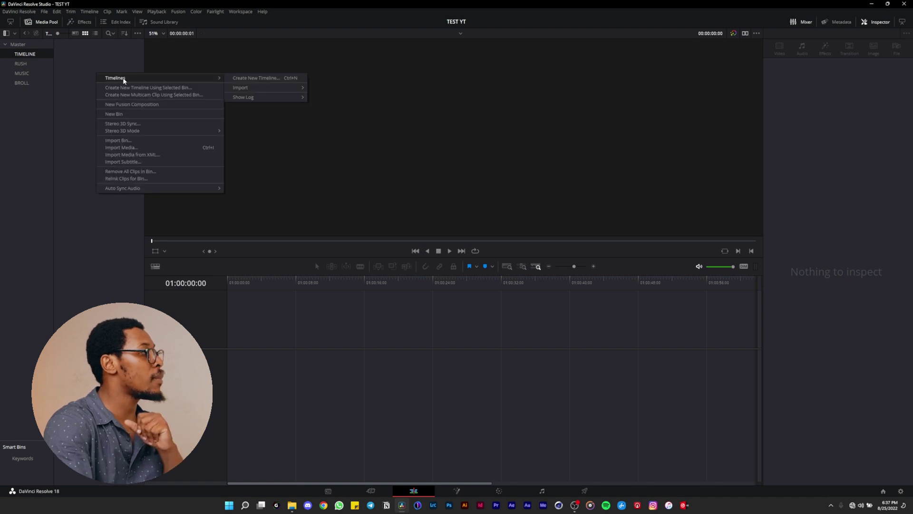
left_click(241, 79)
type("TEST VIDEO")
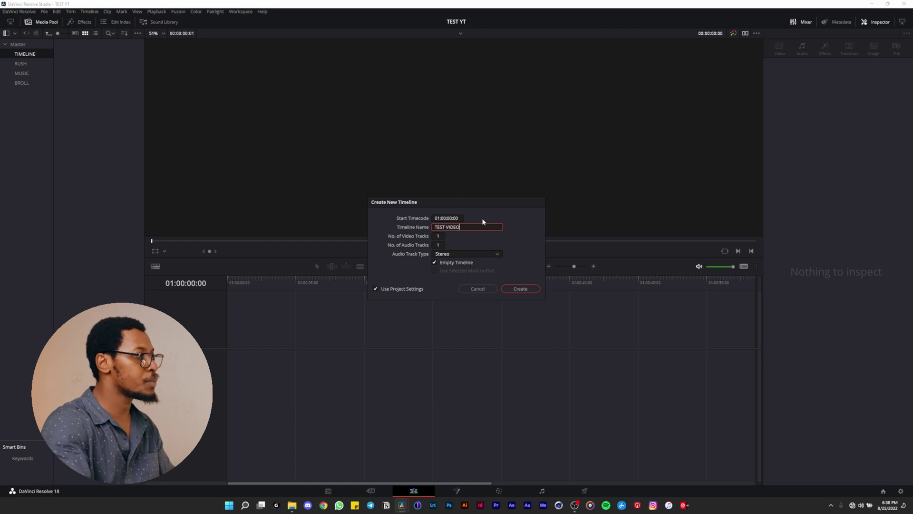
left_click(522, 290)
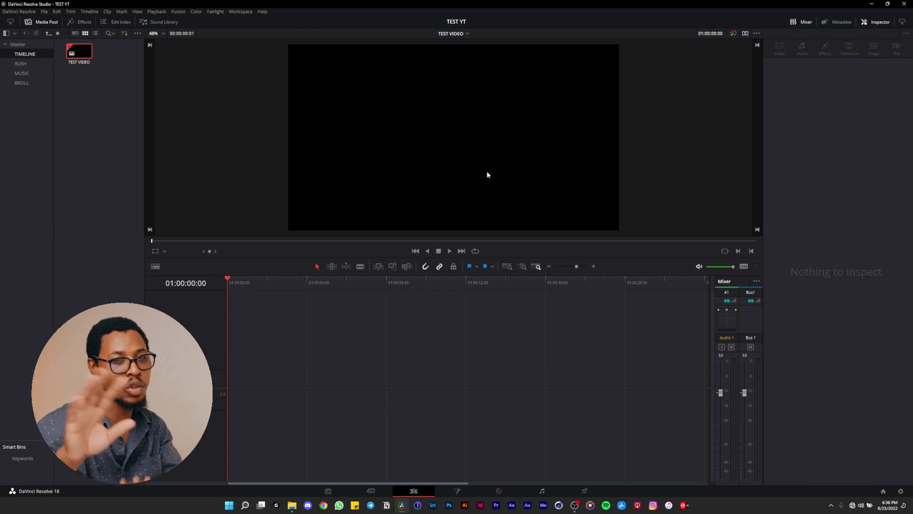
Open the Import Media dialog for the empty RUSH bin.
left_click(116, 98)
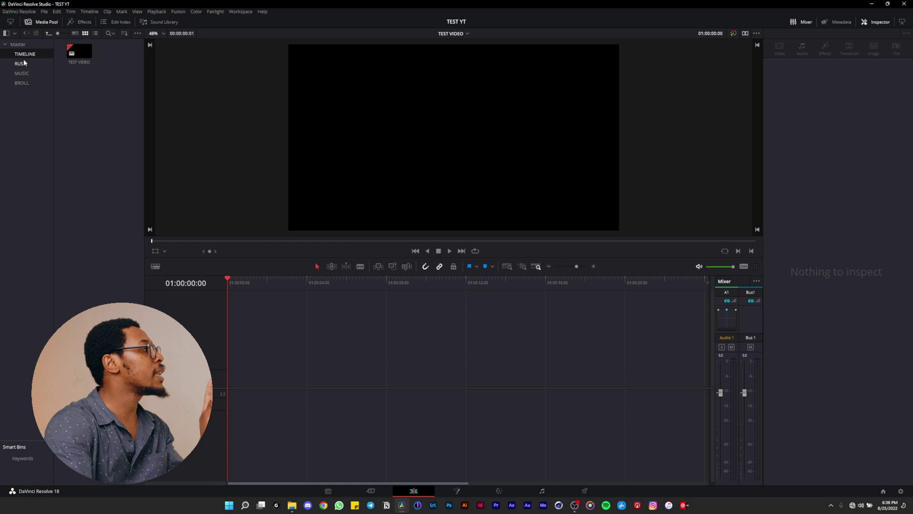
left_click(28, 64)
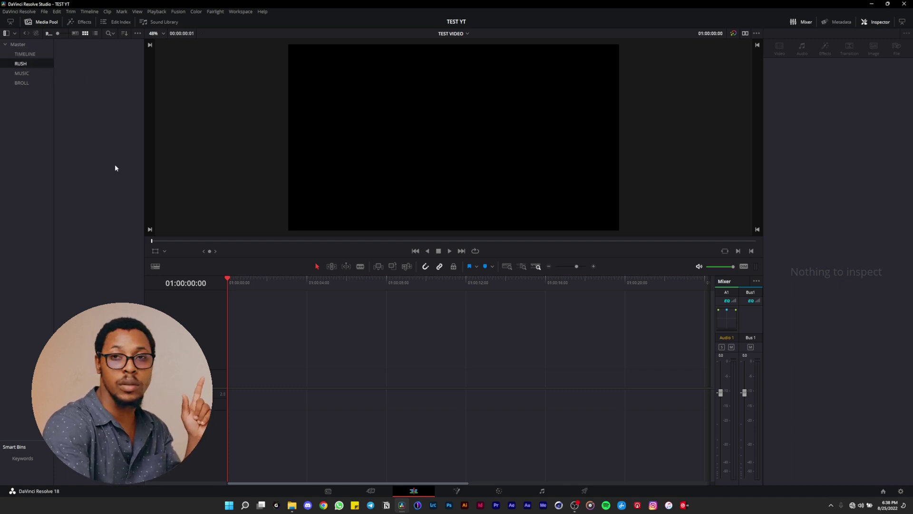
right_click(91, 95)
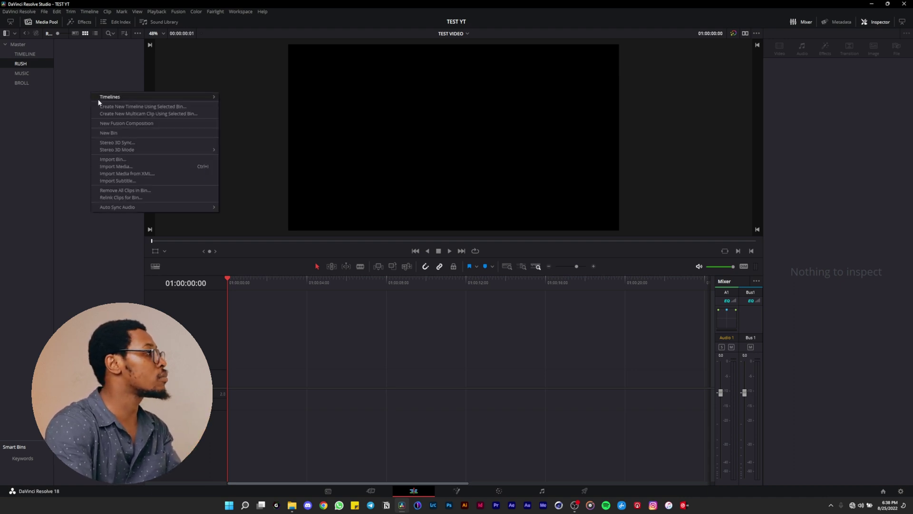
left_click(137, 166)
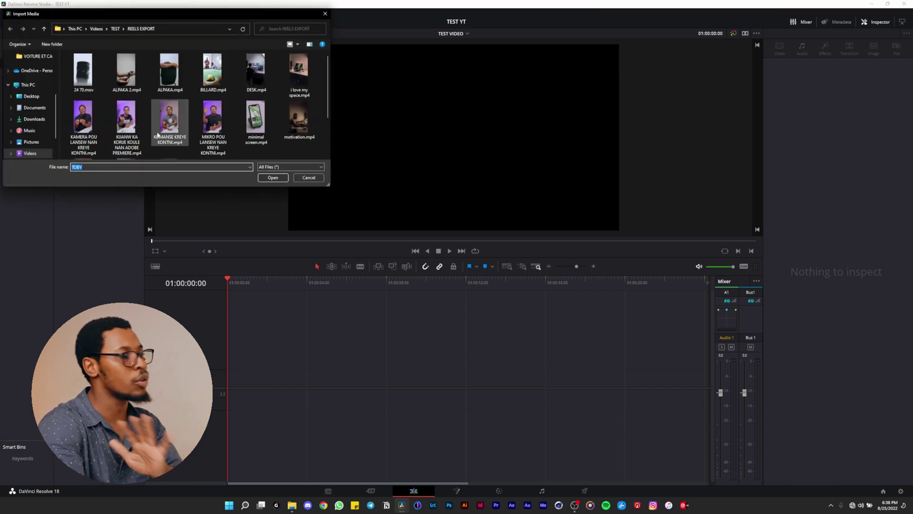
Import WOOD4477.MP4 from Videos > TEST > REELS > KREYE KONTNI.
scroll(28, 119, "down", 1)
left_click(30, 127)
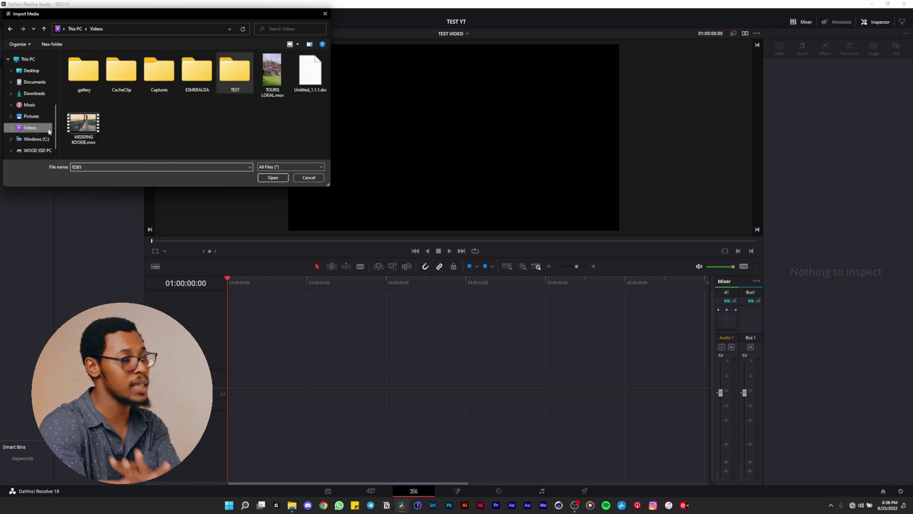
left_click(234, 80)
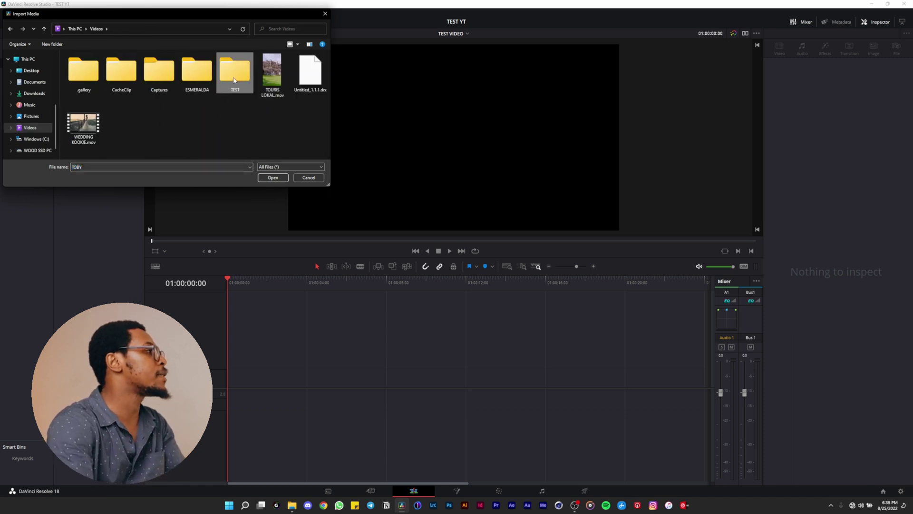
double_click(234, 80)
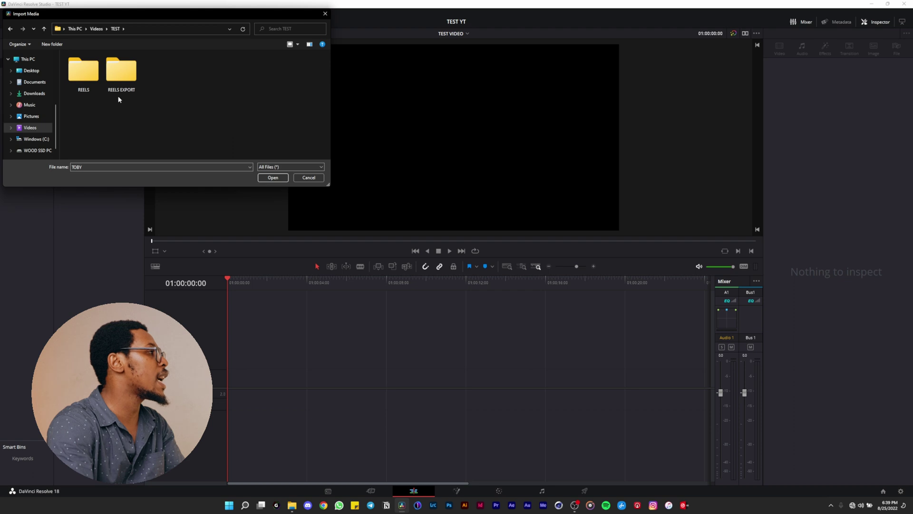
double_click(94, 83)
double_click(205, 83)
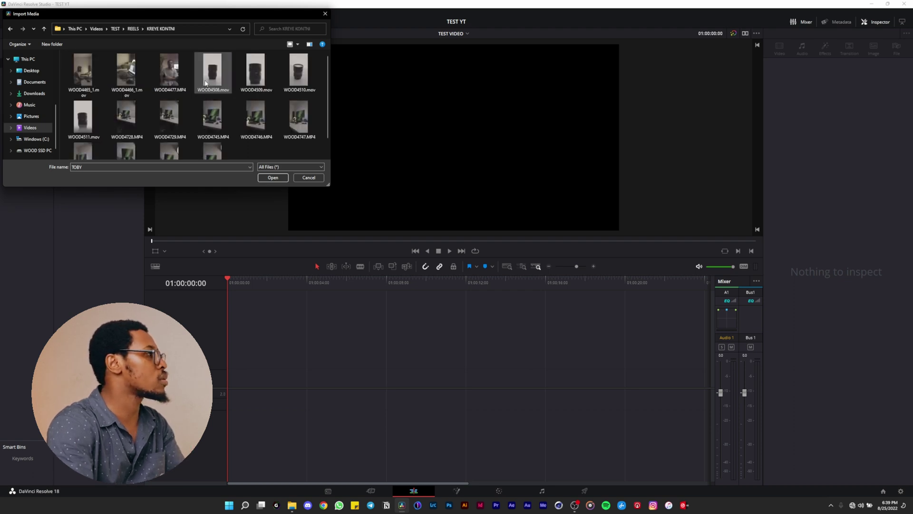
left_click(173, 77)
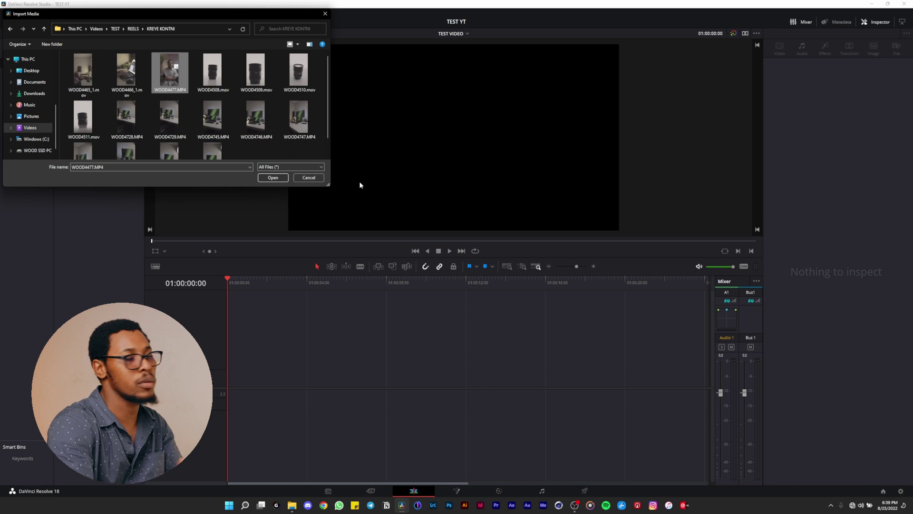
left_click(270, 177)
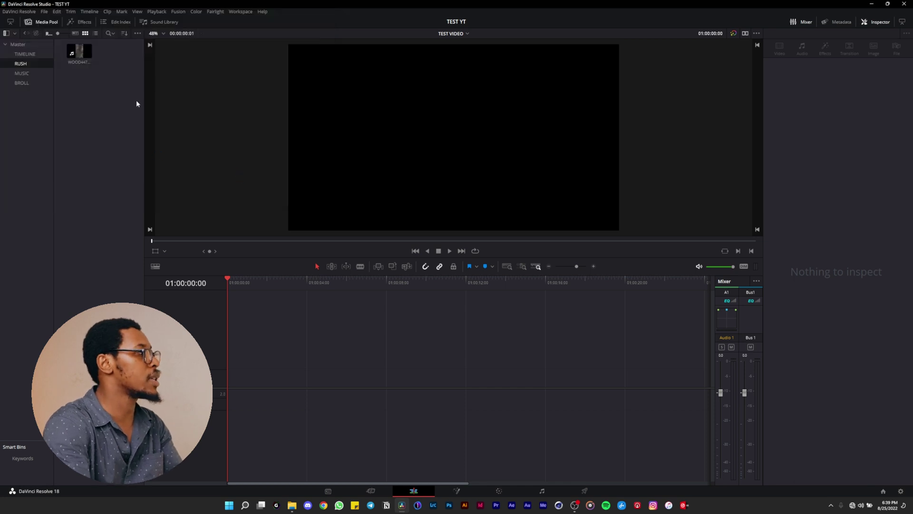
Load WOOD4477.MP4 in dual viewers and mark an In point where the take begins.
left_click(79, 51)
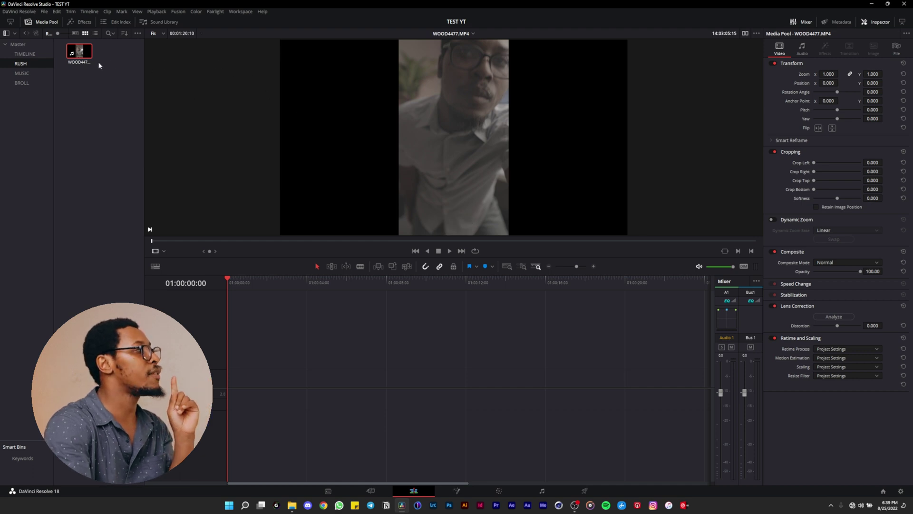
left_click(745, 34)
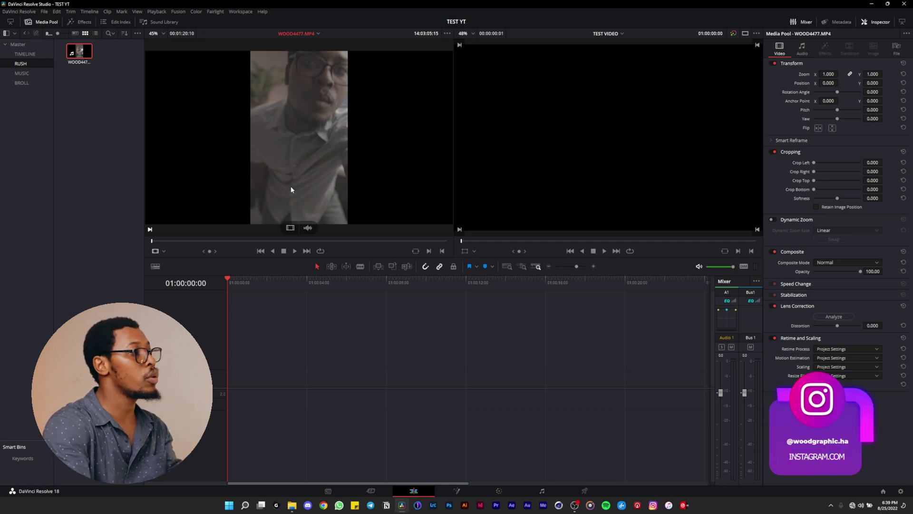
left_click(232, 240)
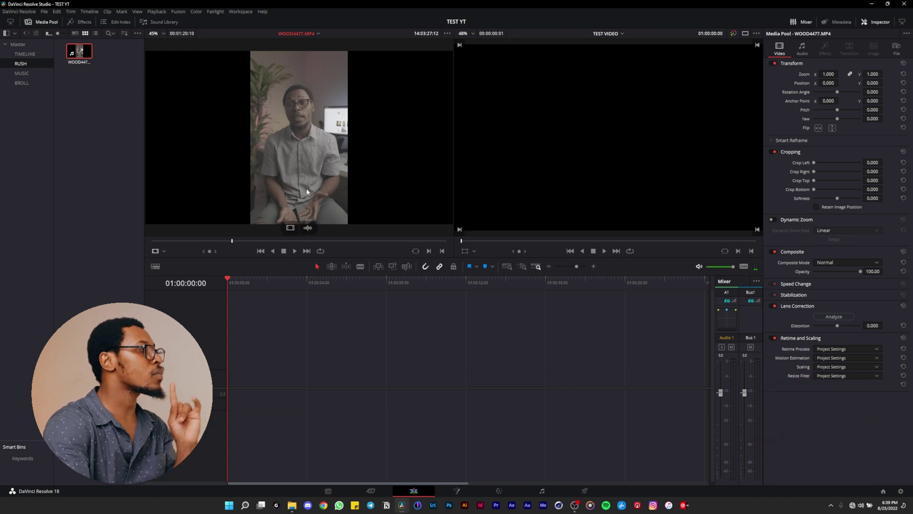
left_click(161, 240)
key("space")
key("i")
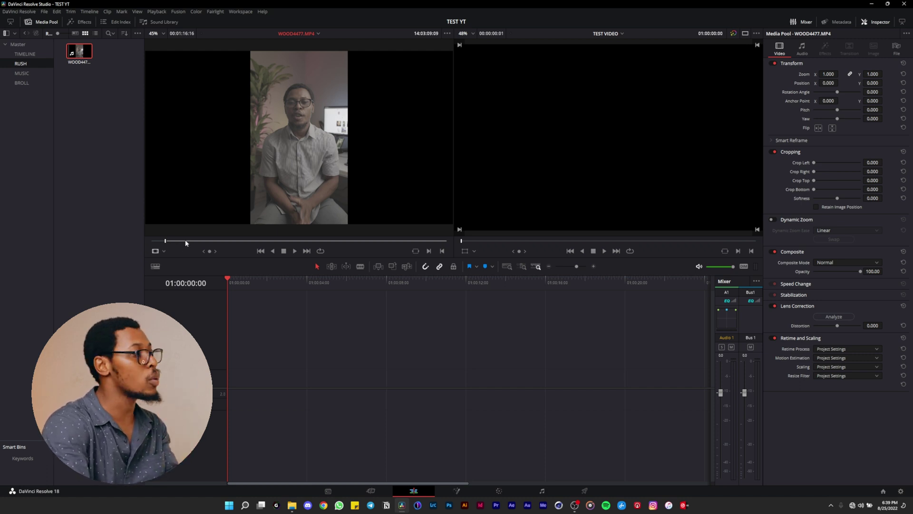
left_click_drag(167, 240, 165, 243)
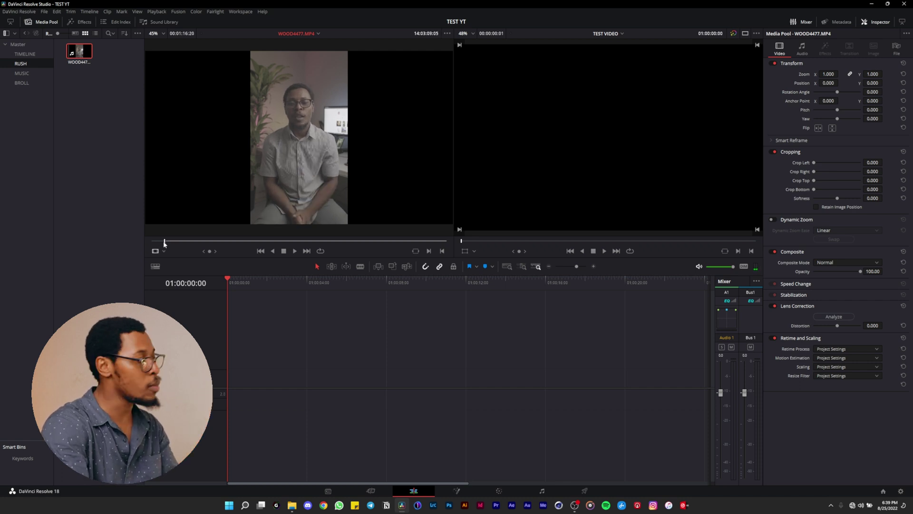
left_click_drag(370, 243, 439, 248)
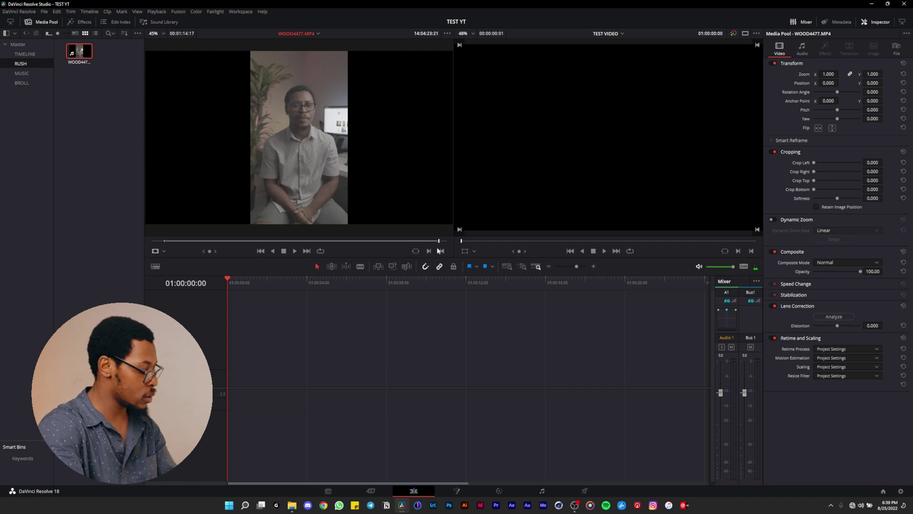
key("Caps_Lock")
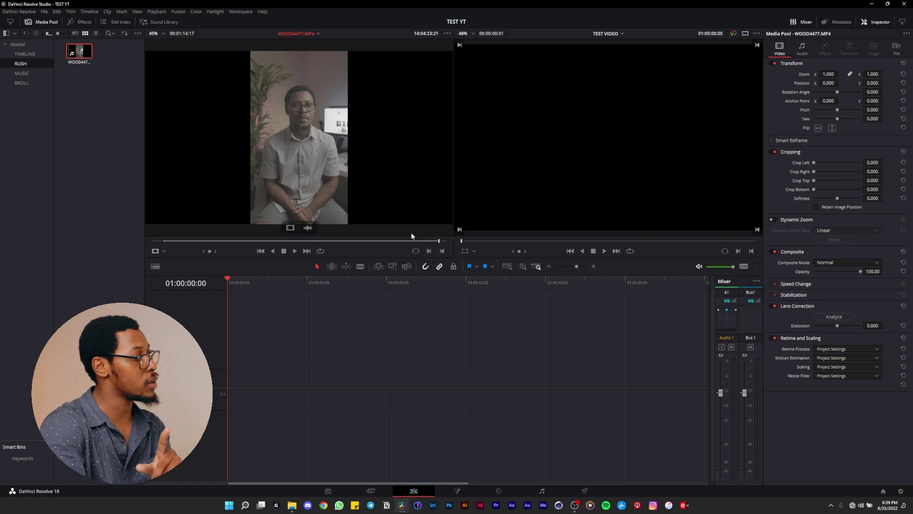
Place the trimmed clip at the start of the TEST VIDEO timeline and fit it to view.
left_click_drag(297, 210, 228, 397)
left_click(315, 379)
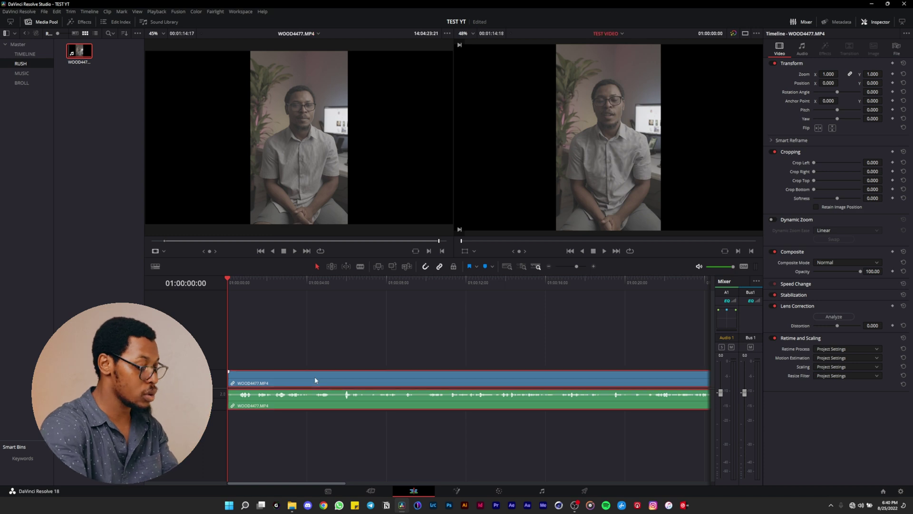
key("Delete")
left_click_drag(298, 209, 231, 383)
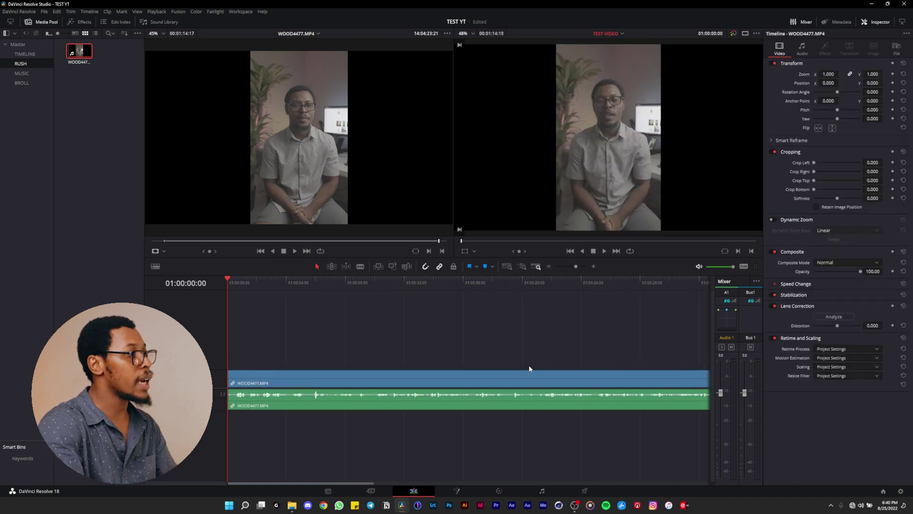
key("ctrl+minus")
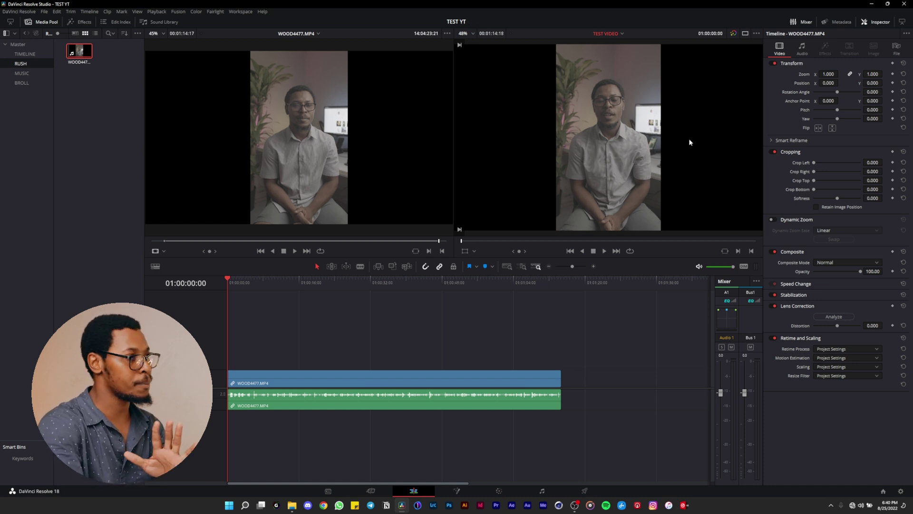
left_click(484, 376)
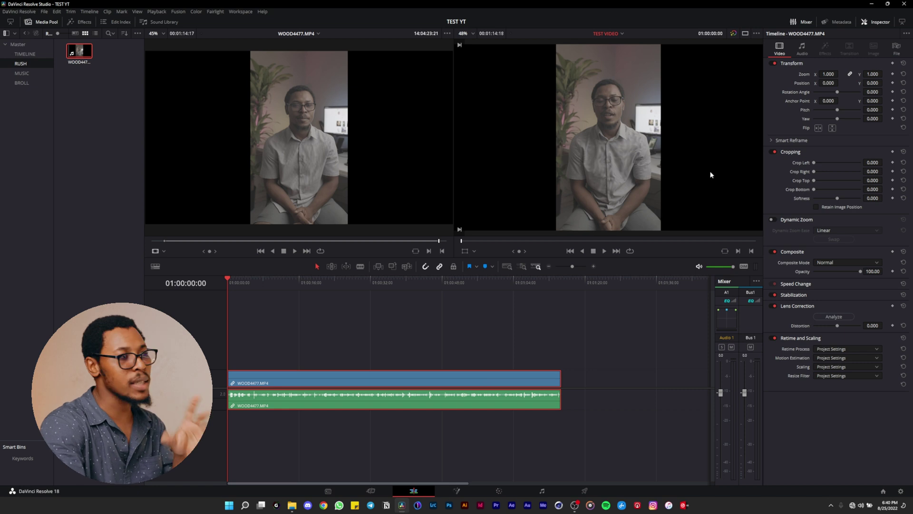
scroll(622, 161, "down", 2)
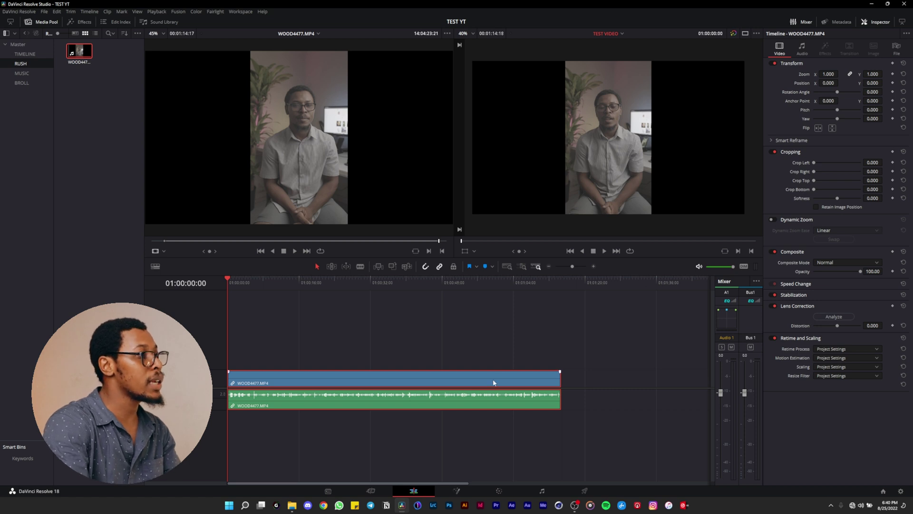
Zoom the talking head to 3.170 with Position Y -447, then save the project.
left_click_drag(829, 75, 890, 83)
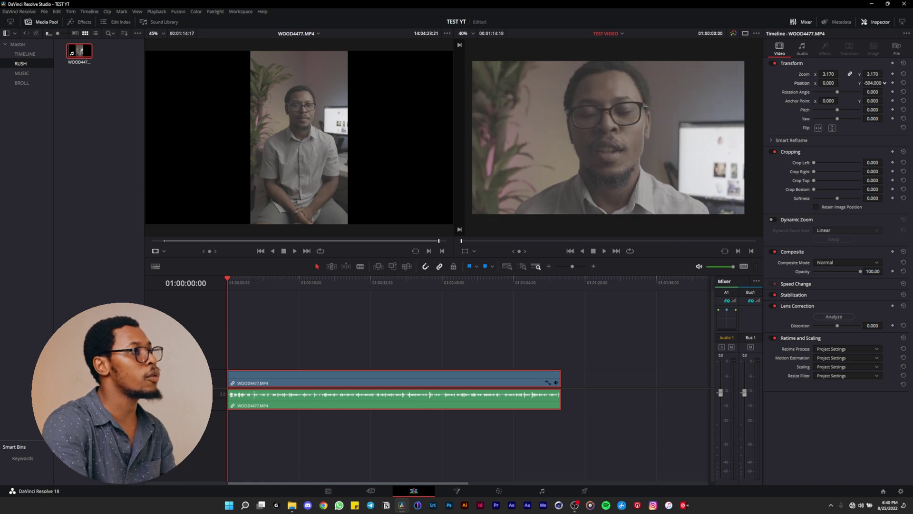
key("space")
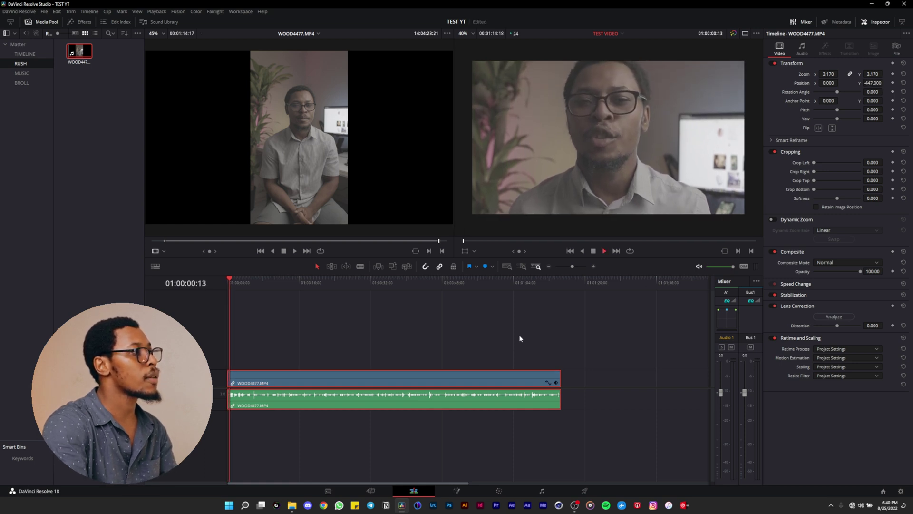
key("space")
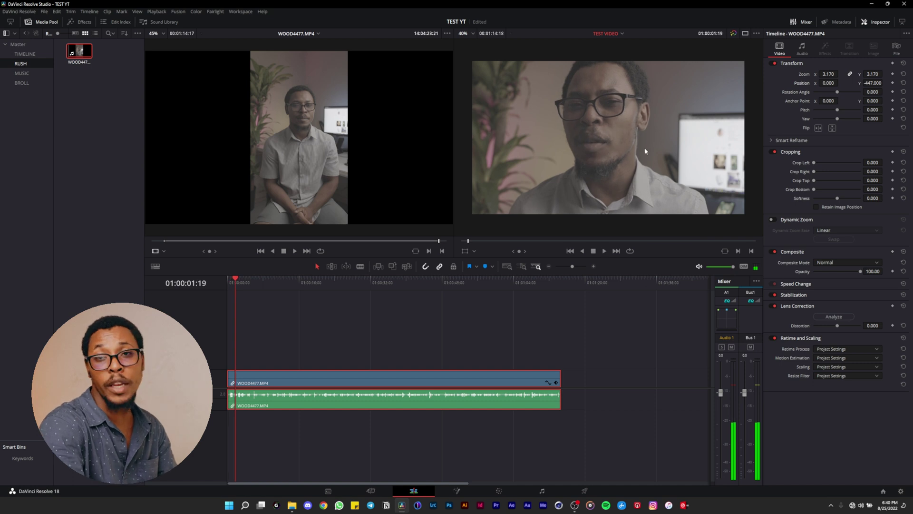
key("ctrl+s")
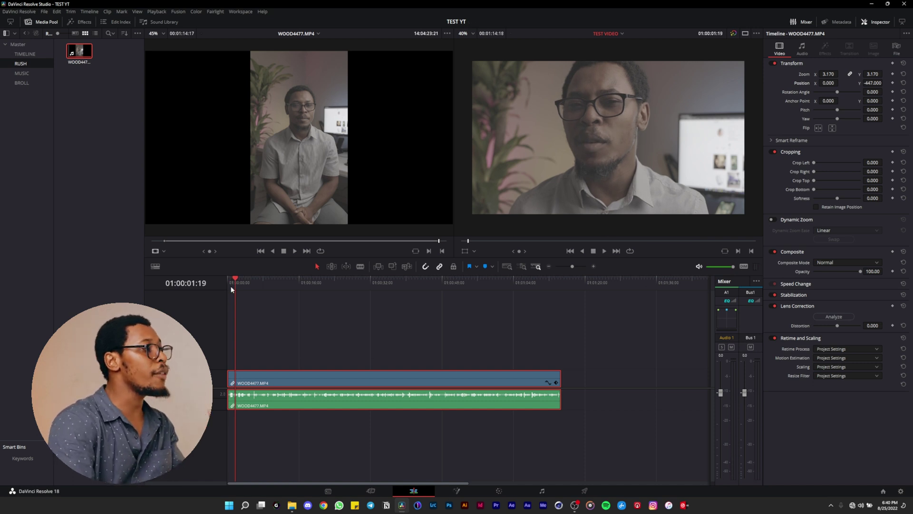
Review the edit by skimming from the start of the timeline.
key("Home")
left_click(246, 282)
left_click_drag(249, 283, 255, 347)
left_click(253, 281)
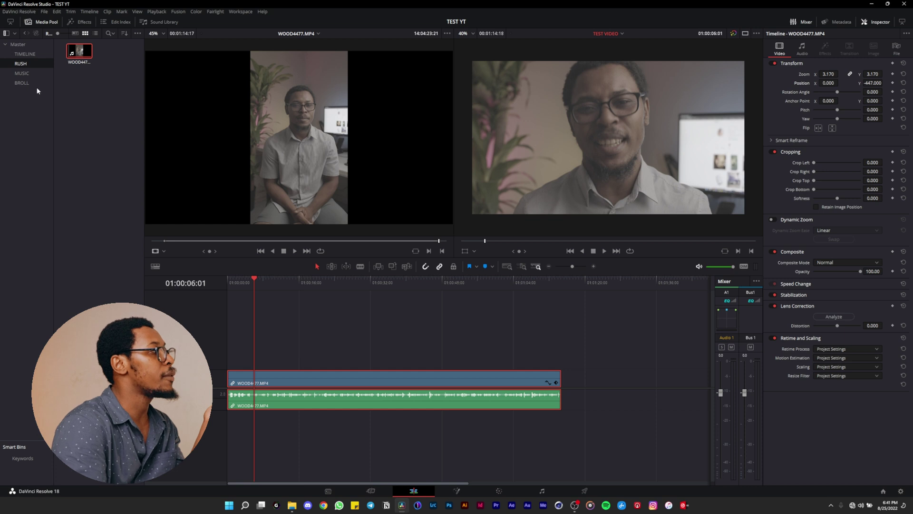
Import WOOD4509.mov into the BROLL bin through Import Media.
left_click(22, 83)
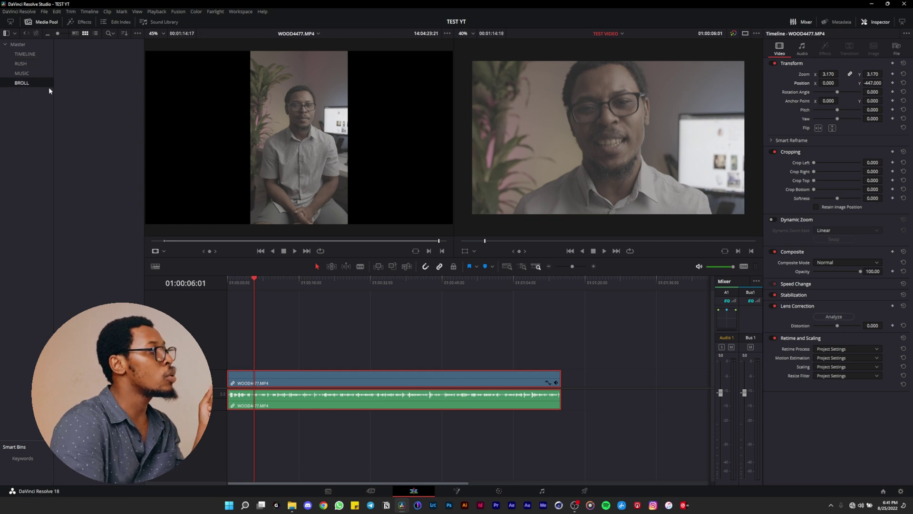
right_click(84, 91)
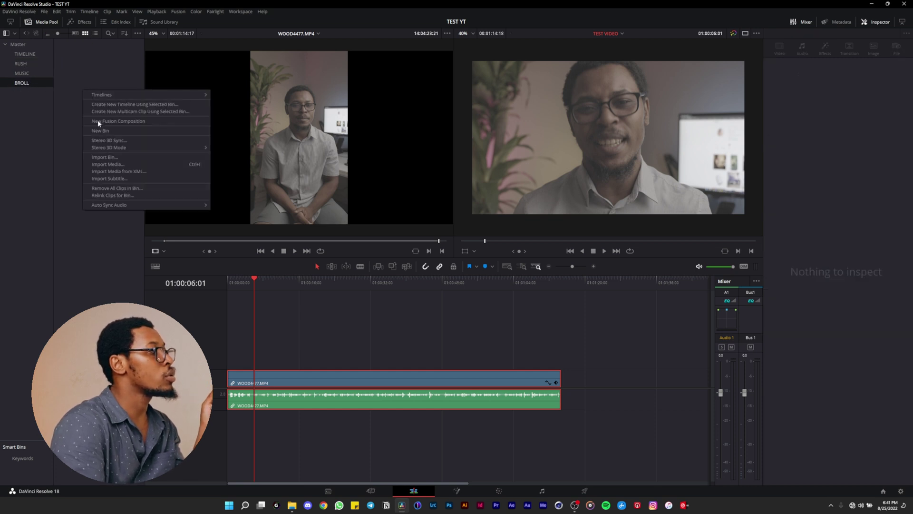
left_click(122, 164)
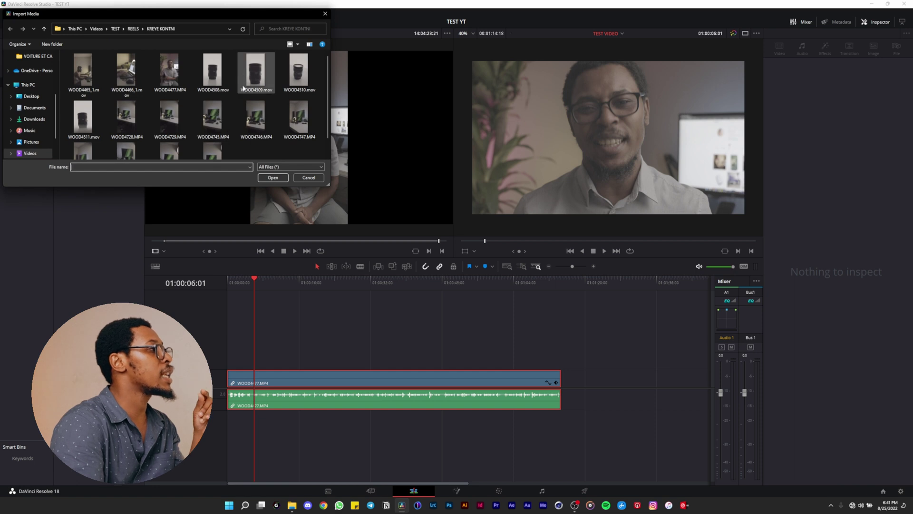
left_click(255, 78)
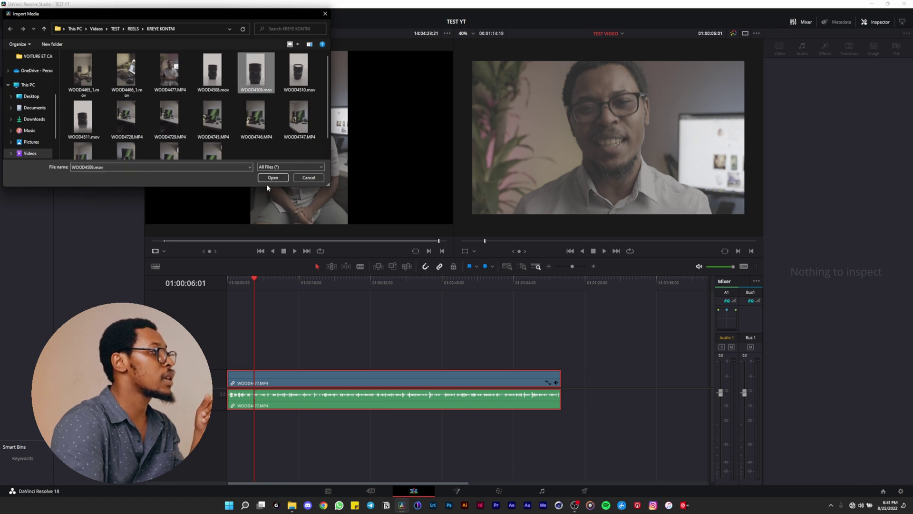
left_click(260, 177)
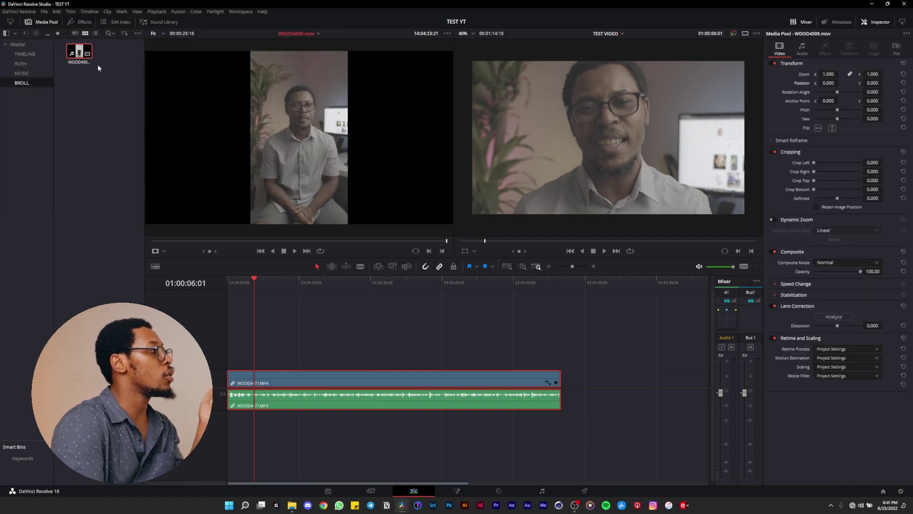
Mark an In point on WOOD4509.mov, change its video frame rate in Clip Attributes, then play it.
left_click_drag(205, 240, 294, 248)
key("i")
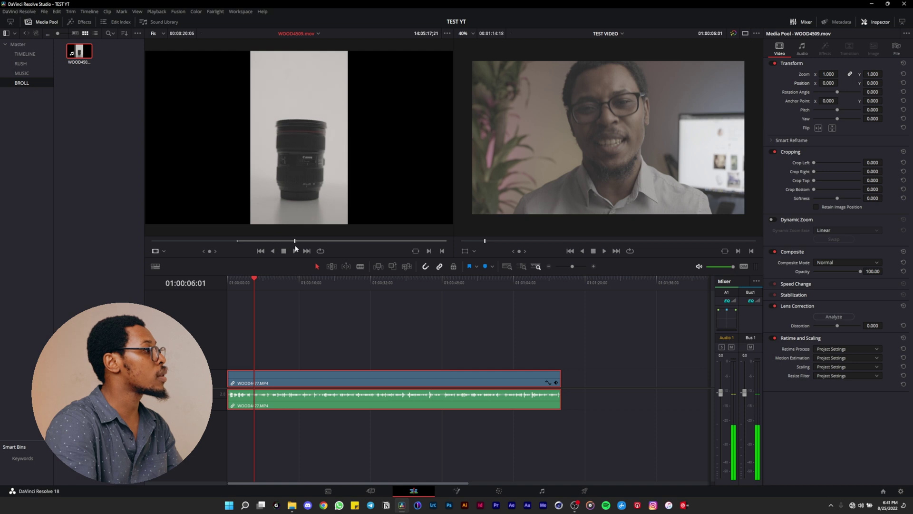
right_click(79, 50)
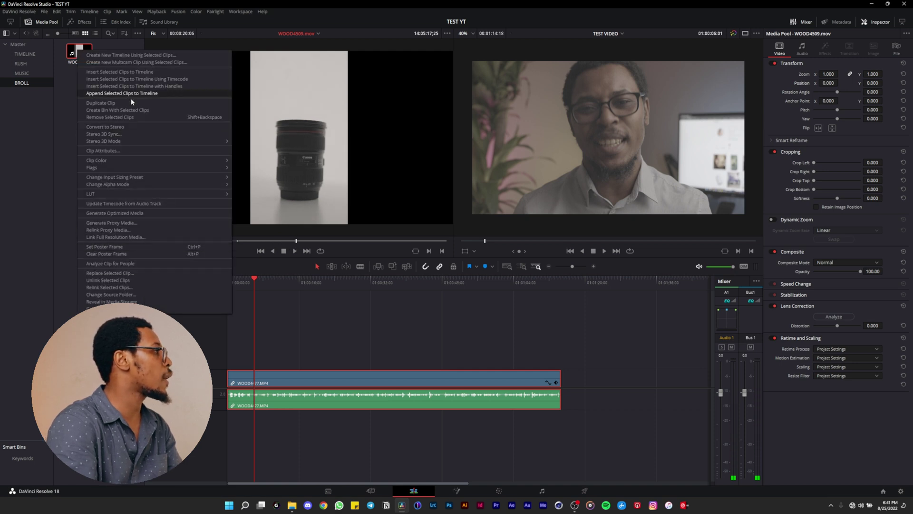
left_click(134, 151)
left_click(446, 152)
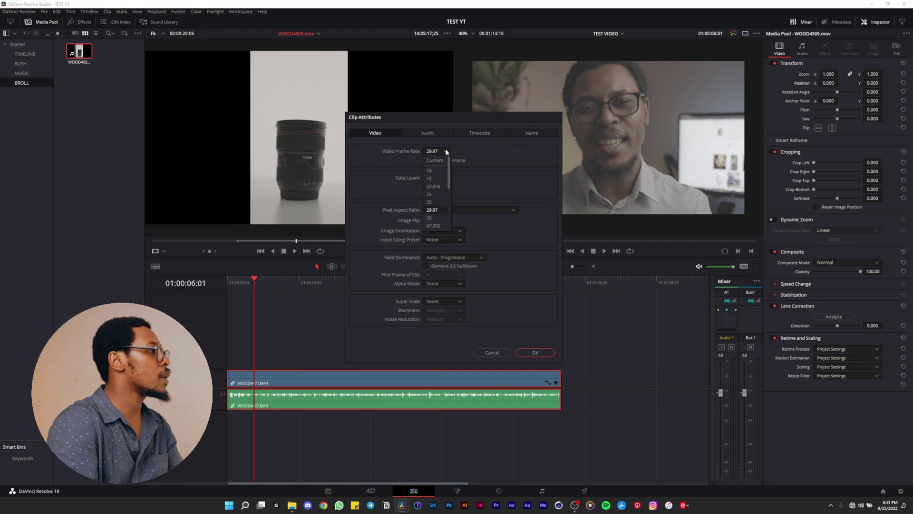
left_click(433, 186)
left_click(540, 352)
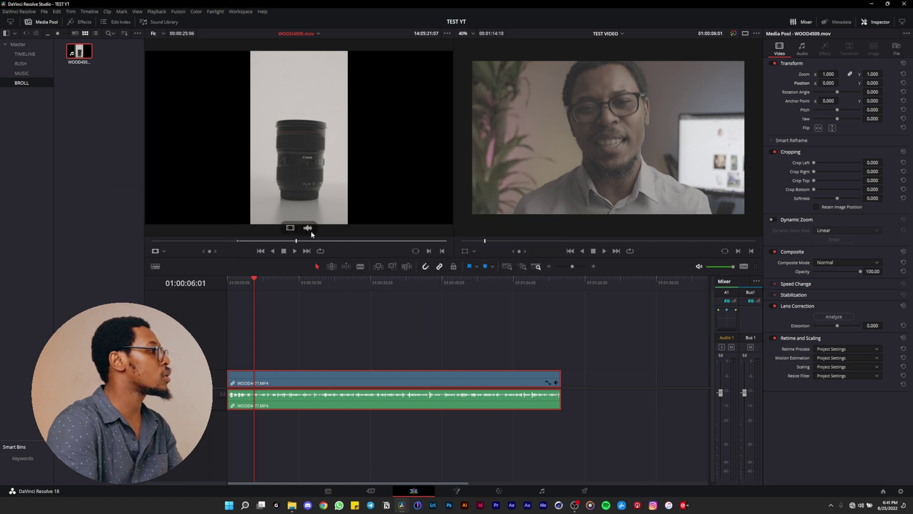
key("space")
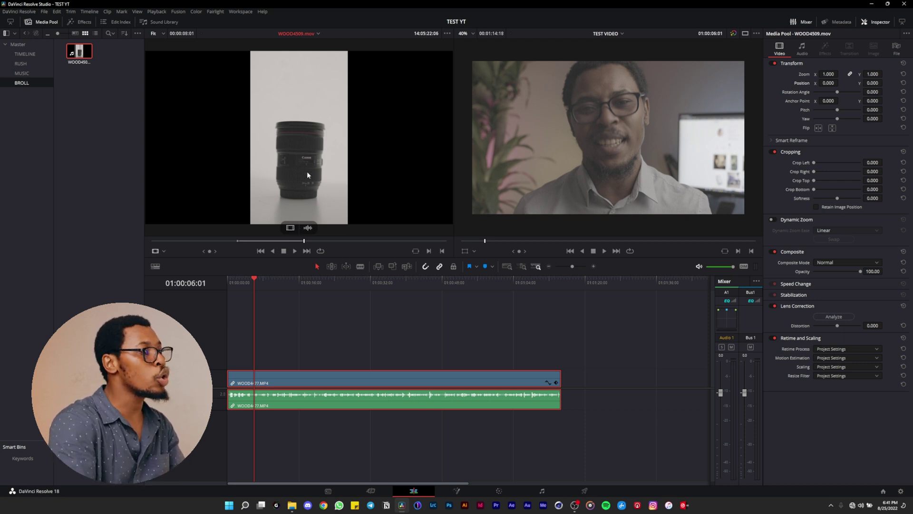
Put only WOOD4509.mov's video on the track above the talking head, replacing the first placement.
left_click_drag(307, 164, 355, 362)
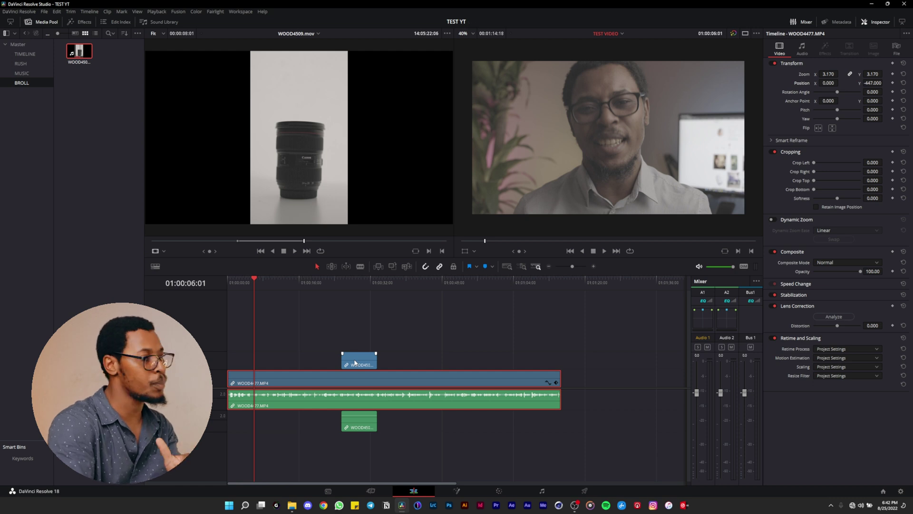
left_click(355, 363)
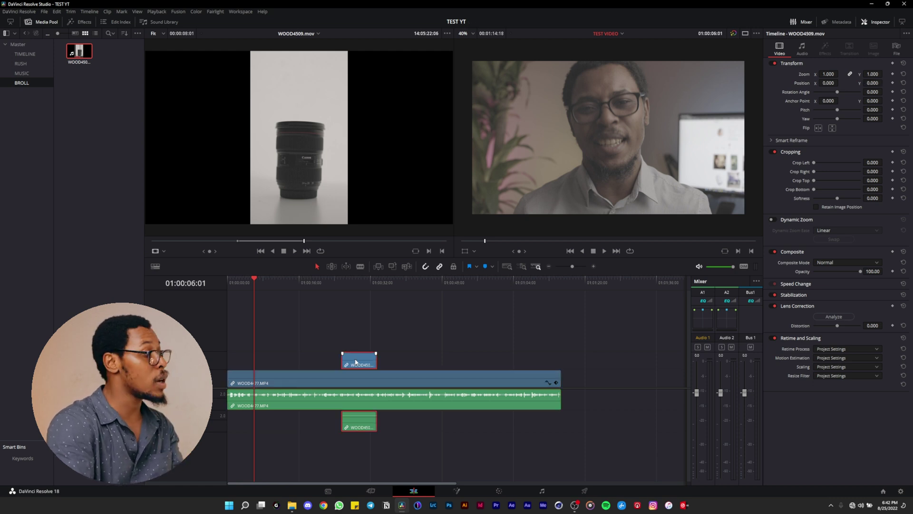
key("Delete")
mouse_move(325, 227)
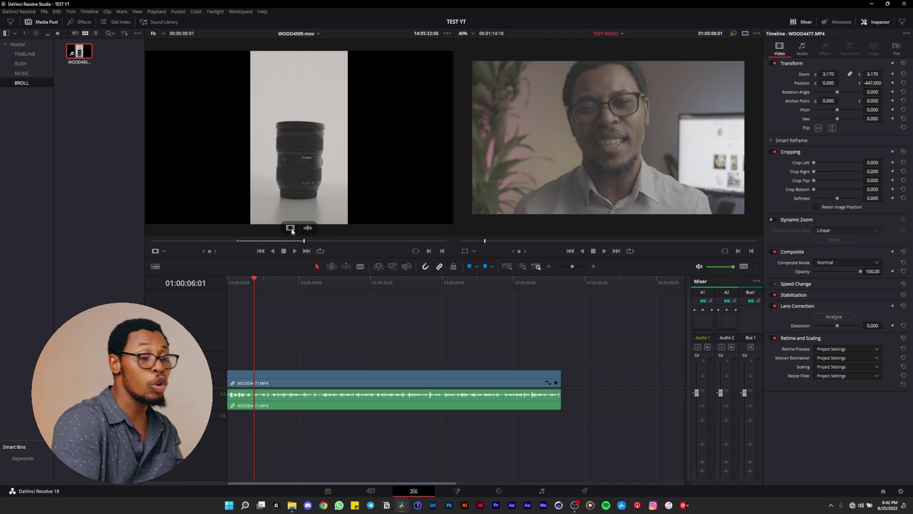
left_click_drag(290, 228, 326, 362)
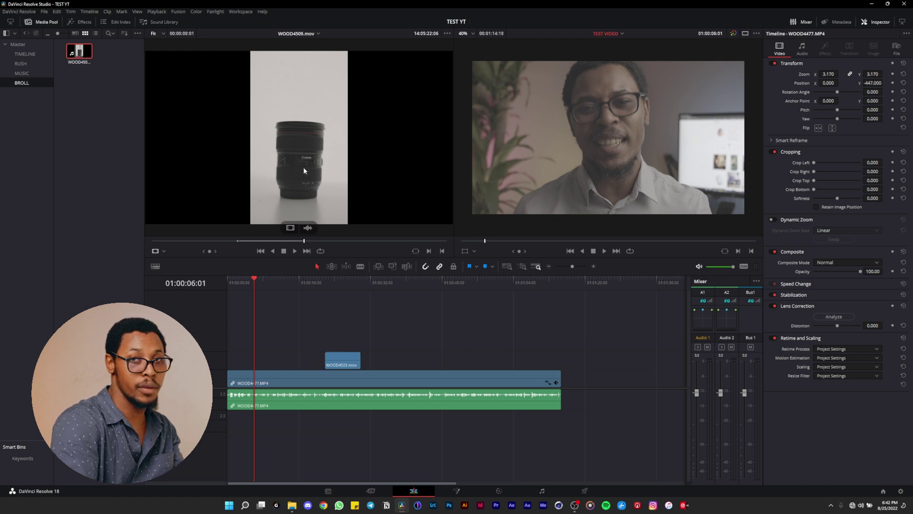
Move the lens B-roll earlier, enlarge it to 3.230 zoom, and play it back.
left_click_drag(342, 360, 316, 360)
left_click(274, 285)
left_click_drag(274, 288, 298, 286)
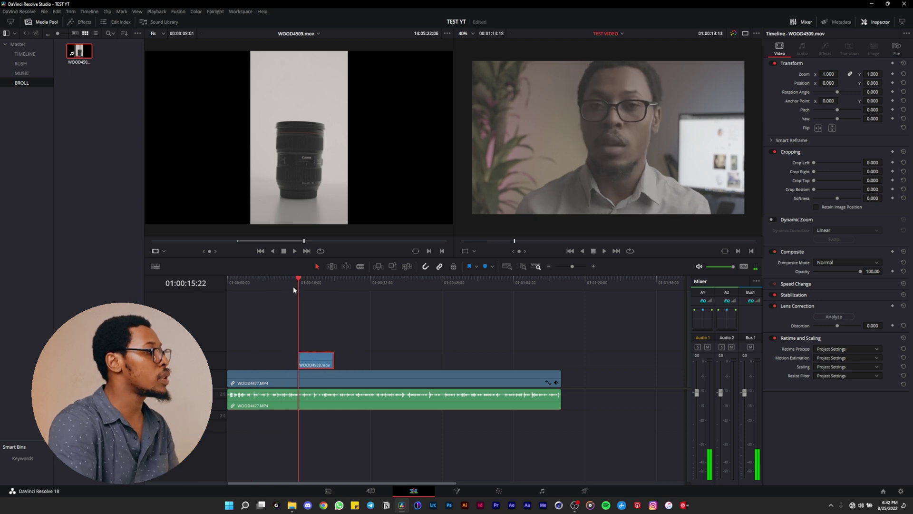
left_click_drag(828, 74, 885, 82)
left_click(282, 287)
key("space")
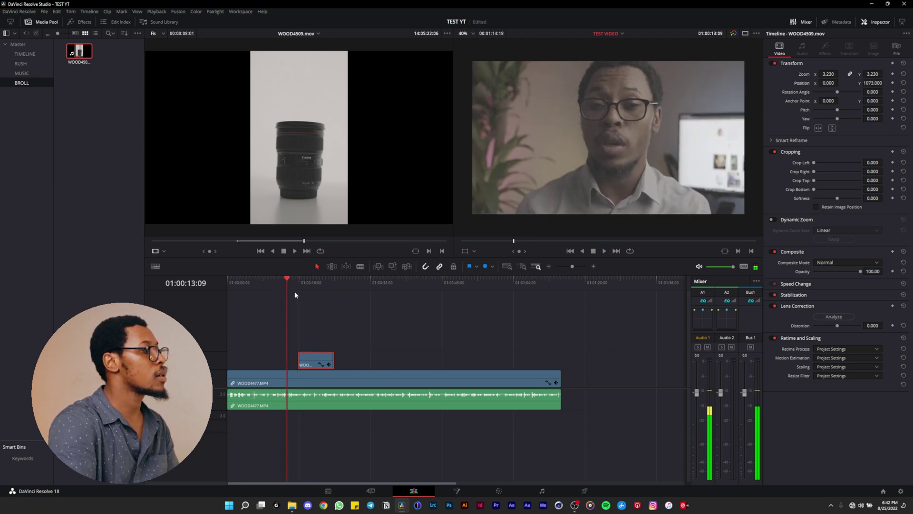
Reframe the lens shot on the Canon logo (Position Y 473) and trim its end near 01:00:20:18.
left_click(297, 289)
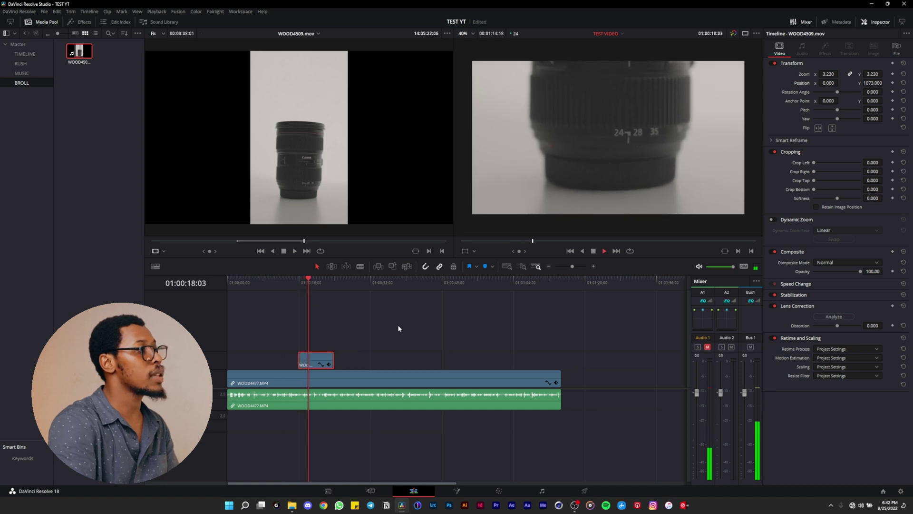
key("space")
left_click_drag(866, 90, 859, 88)
key("space")
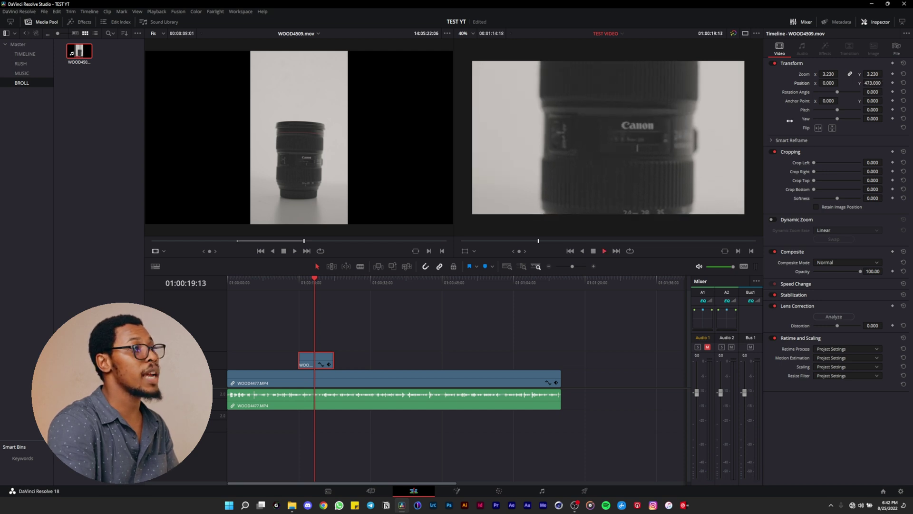
key("space")
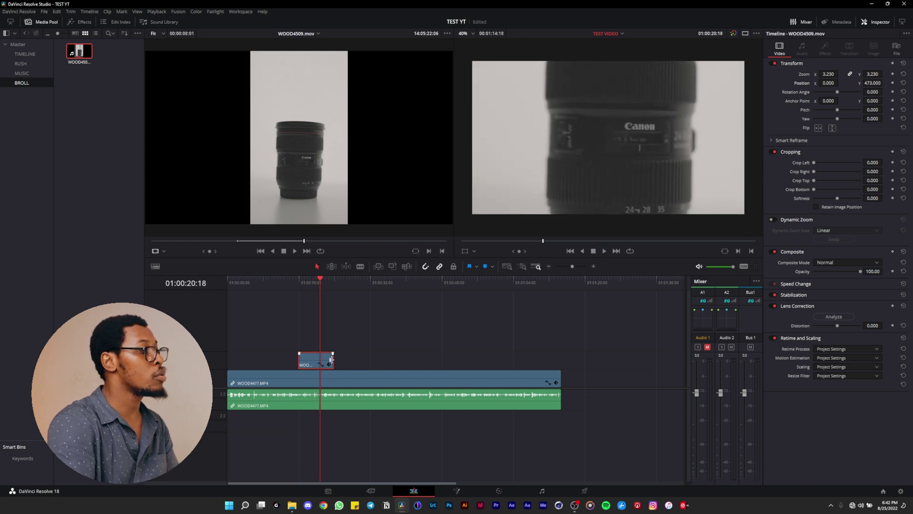
left_click_drag(332, 360, 319, 360)
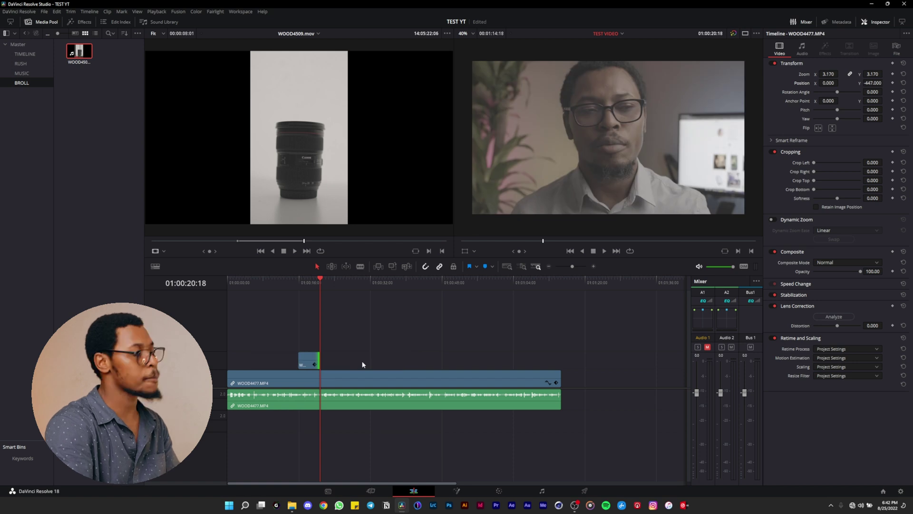
left_click(359, 282)
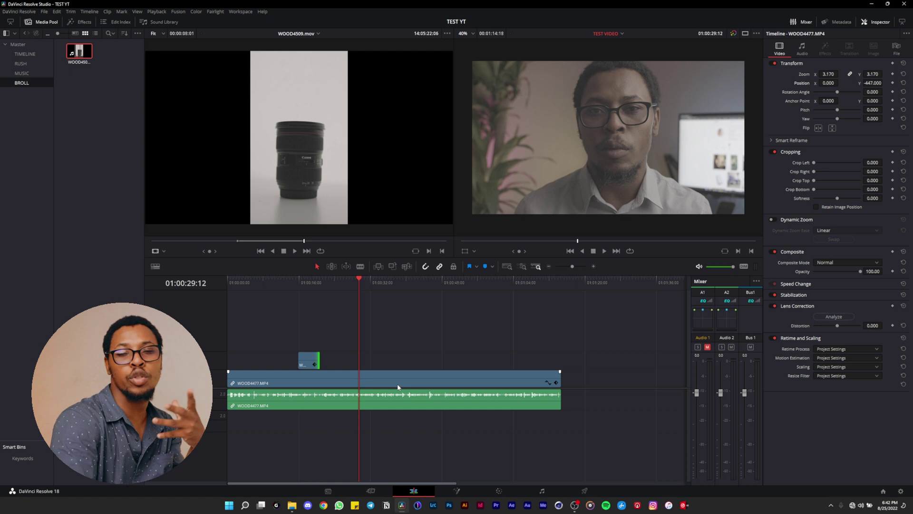
Blade the talking-head clip at 01:00:29:12 and again at 01:00:40:01.
left_click(382, 381)
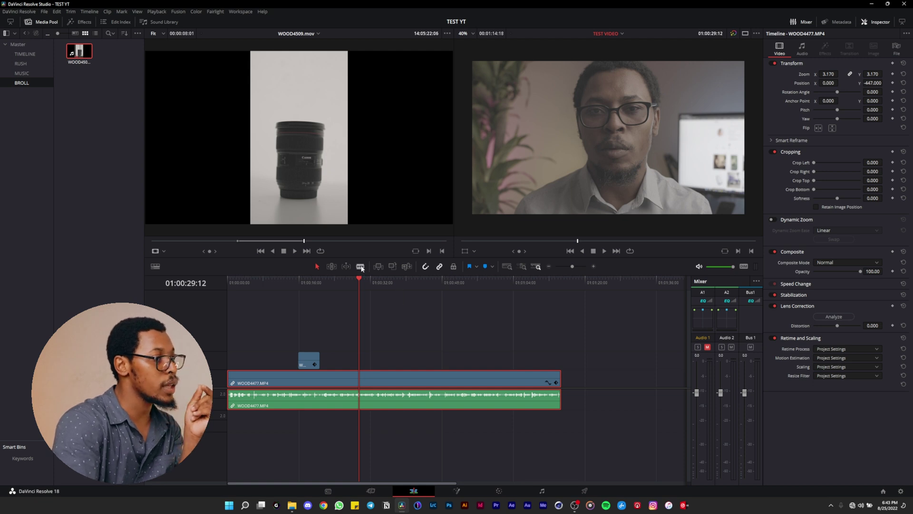
left_click(361, 267)
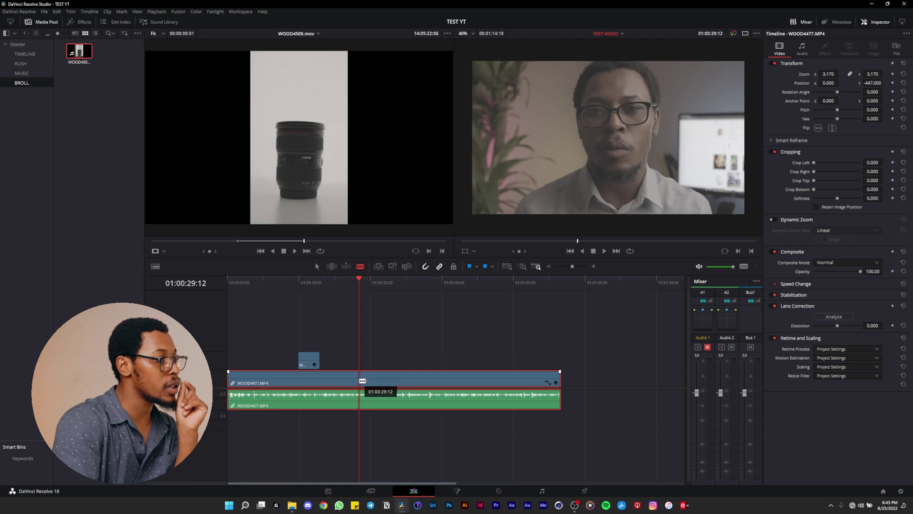
left_click(359, 380)
left_click(347, 282)
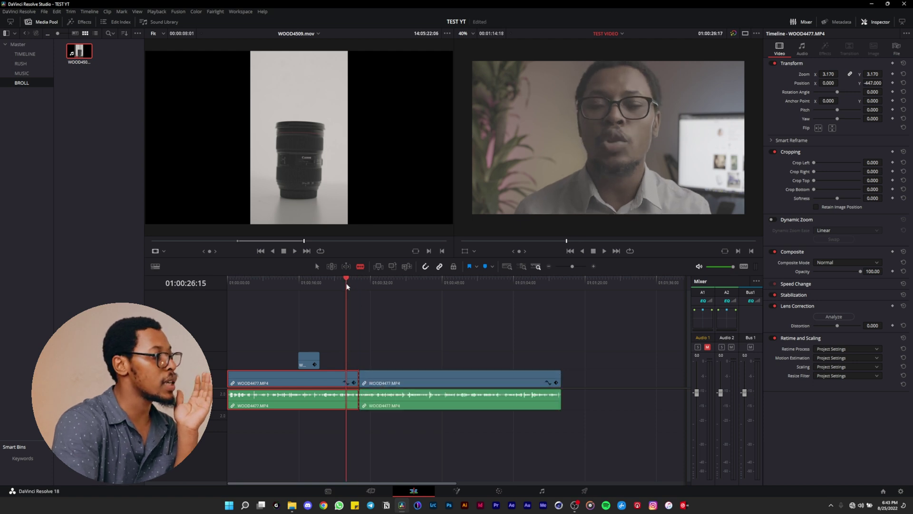
left_click_drag(352, 286, 407, 290)
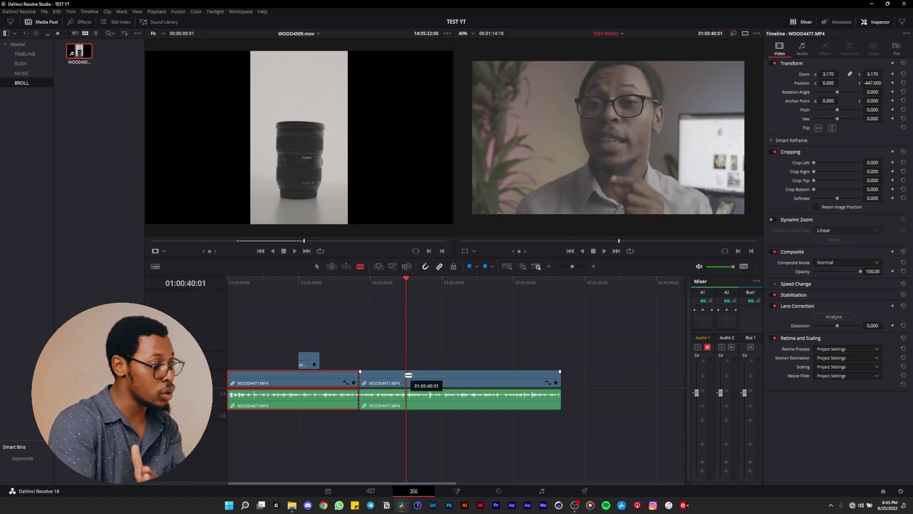
left_click(408, 381)
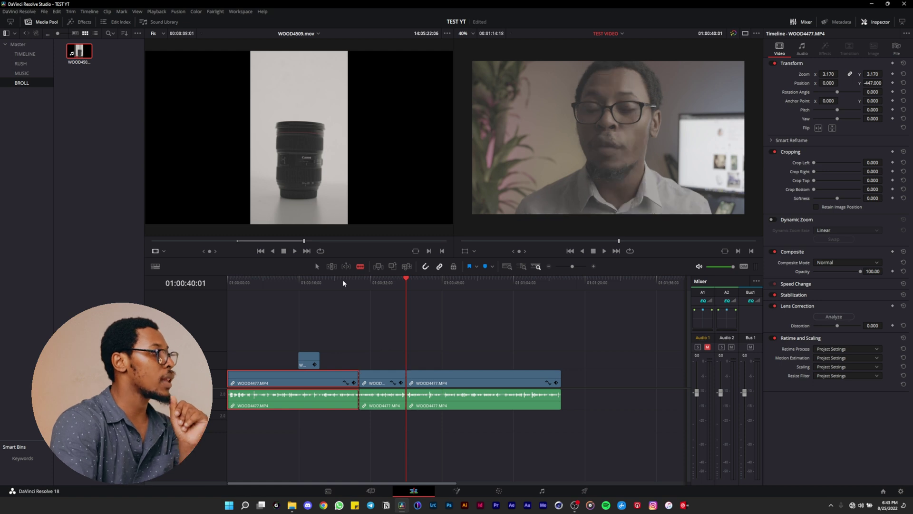
Delete the middle piece and slide the last clip left to close the gap.
left_click(320, 269)
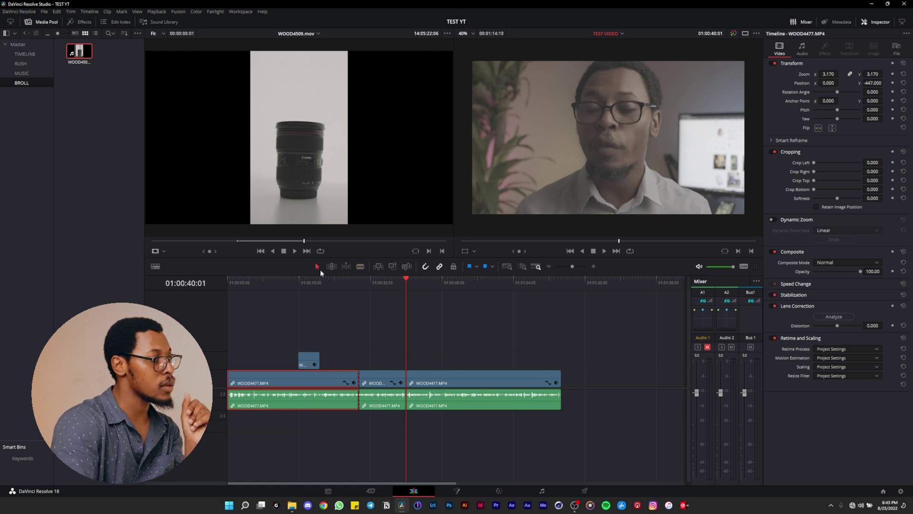
left_click(379, 284)
left_click(390, 377)
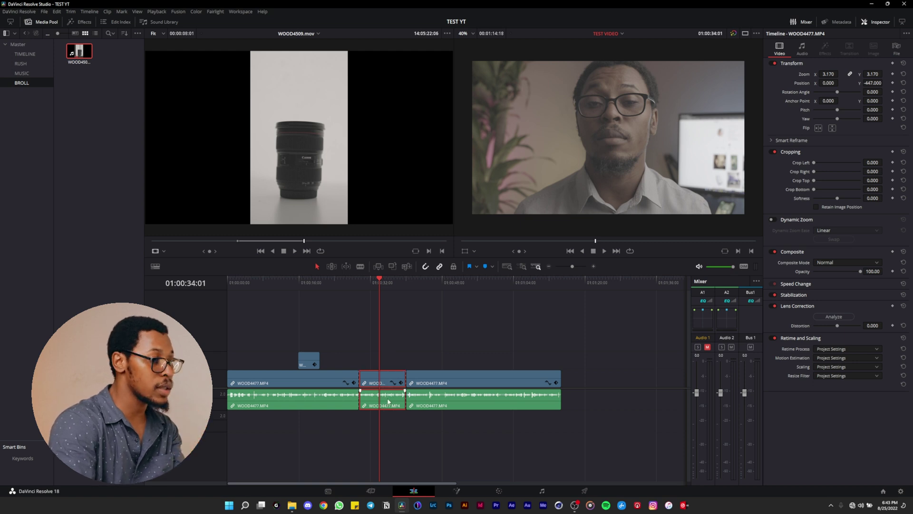
key("BackSpace")
mouse_move(437, 383)
left_mouse_down()
mouse_move(466, 383)
mouse_move(446, 384)
left_mouse_up()
left_click(335, 282)
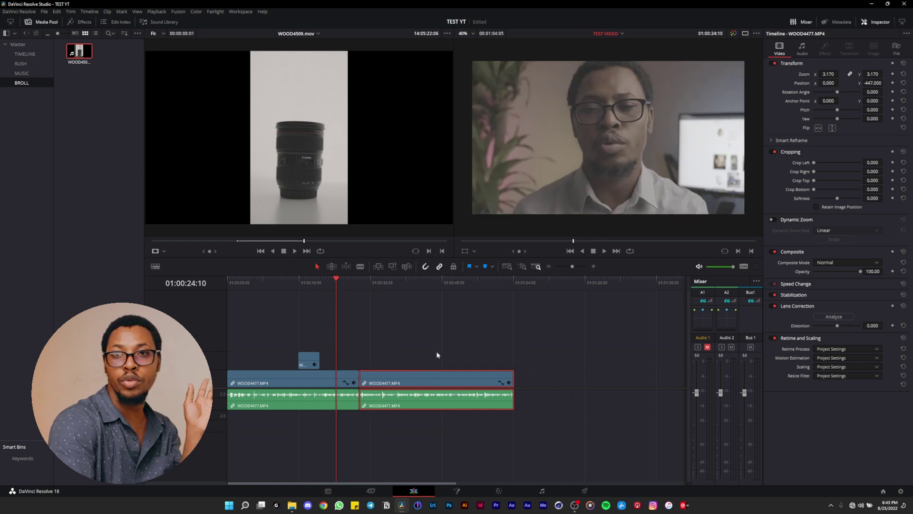
left_click(359, 285)
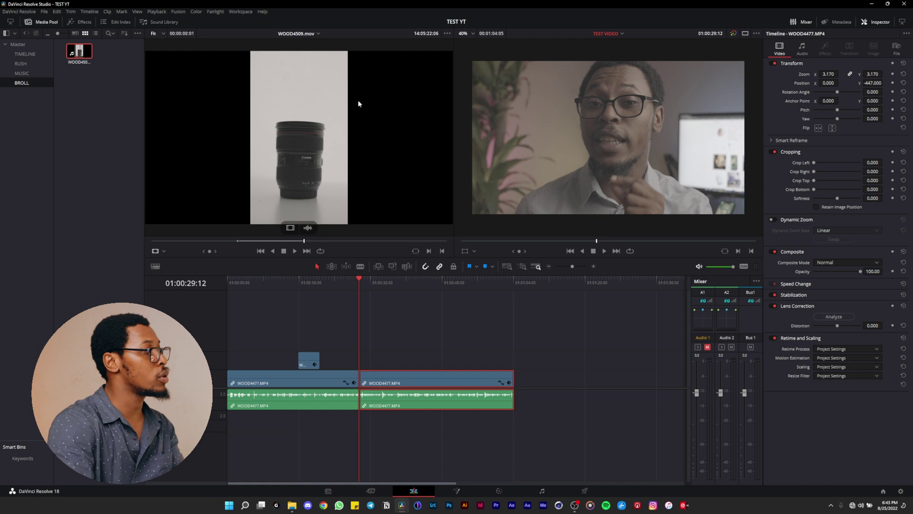
Import y2mate.com - james brown sex machine.mp3 from Downloads into the MUSIC bin and load it for preview.
left_click(46, 76)
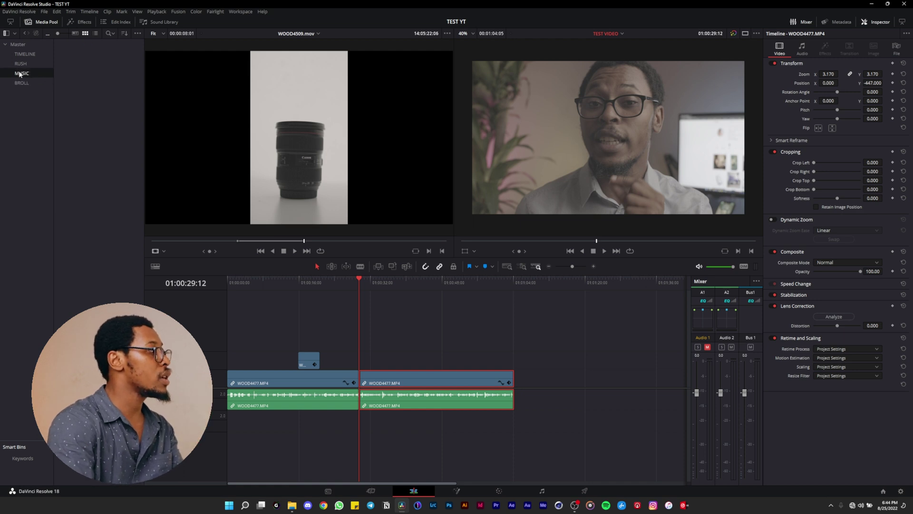
right_click(79, 83)
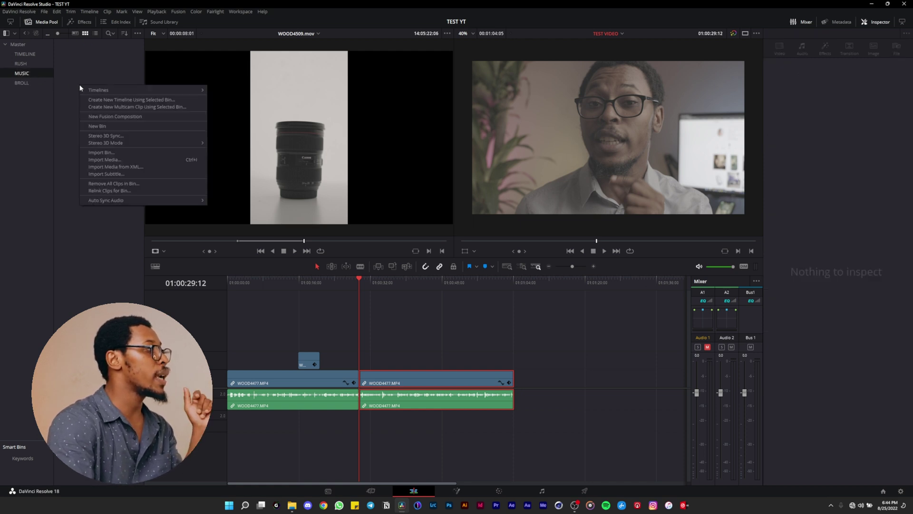
left_click(114, 161)
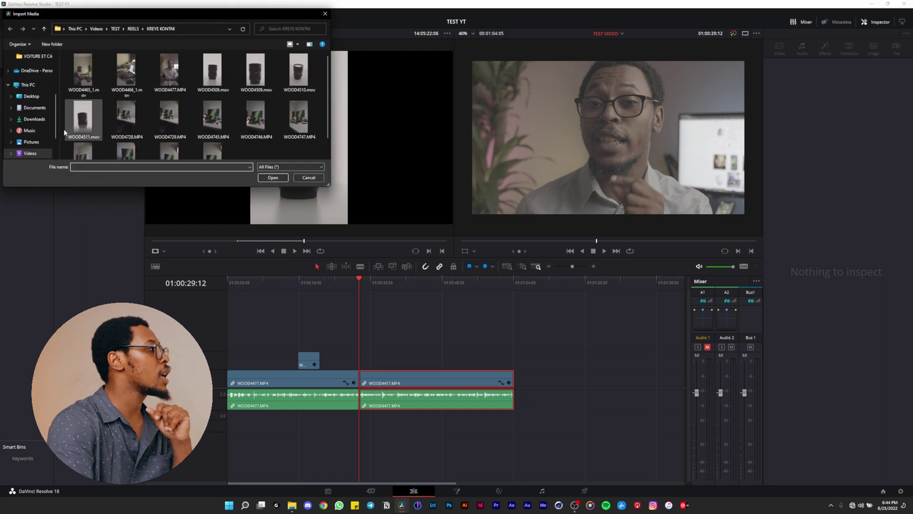
left_click(31, 131)
left_click(34, 119)
left_click(81, 138)
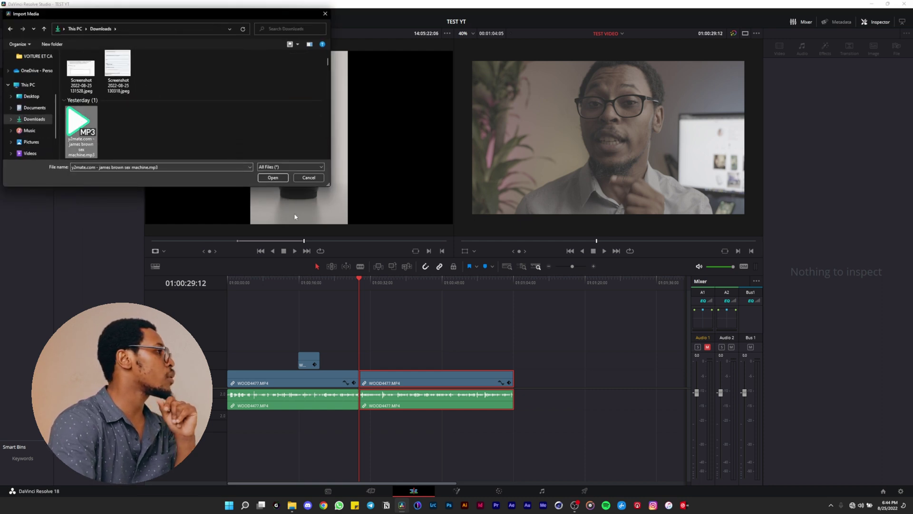
left_click(272, 177)
double_click(79, 64)
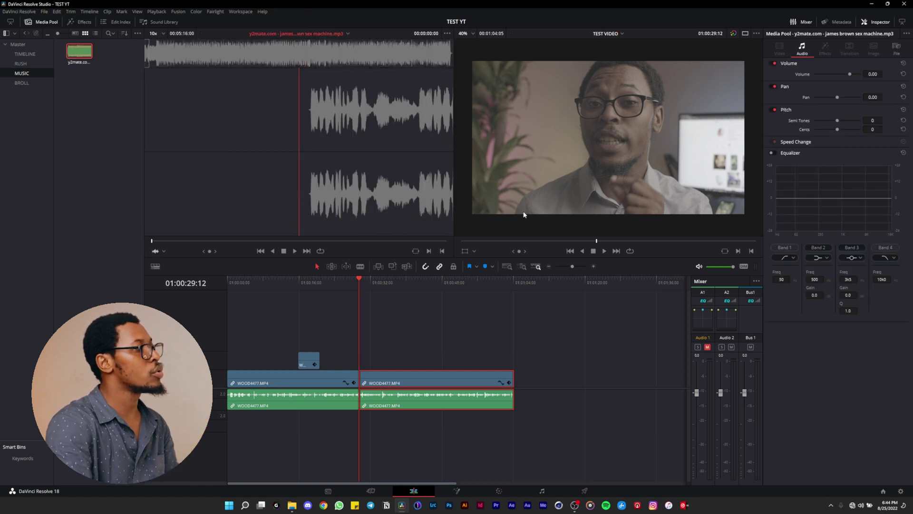
Preview the MP3 and lay it on a new audio track from the timeline start.
key("space")
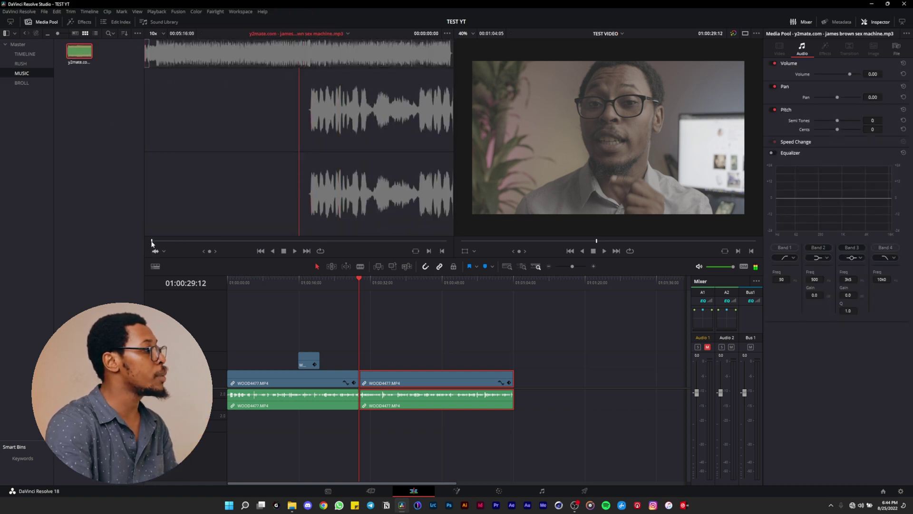
left_click_drag(154, 242, 229, 418)
left_click_drag(528, 282, 514, 282)
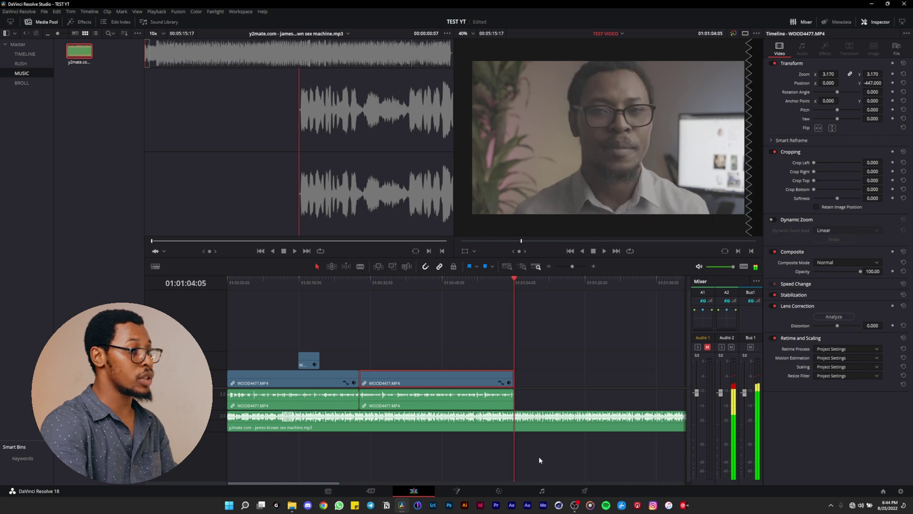
Blade the music where the last video clip ends and delete the tail.
left_click(504, 421)
left_click(360, 266)
left_click(514, 416)
key("a")
left_click(591, 425)
key("Delete")
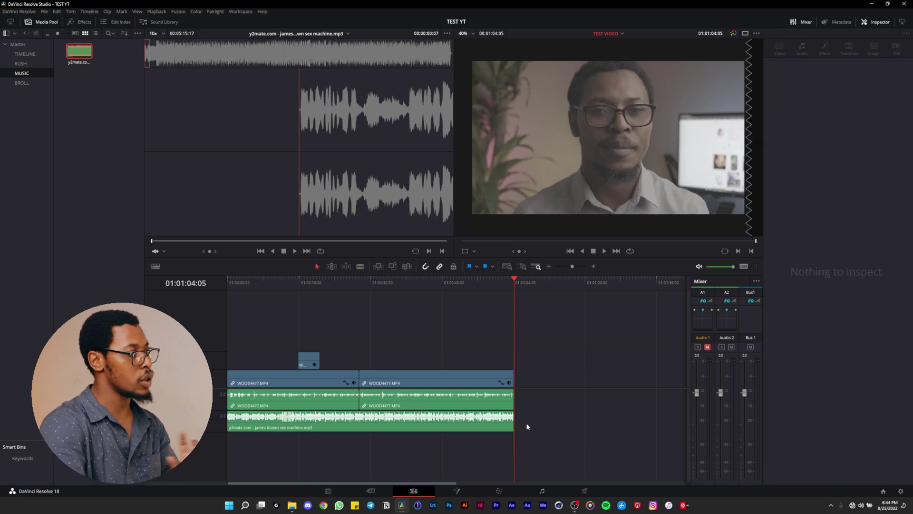
left_click(237, 285)
Select the James Brown music clip so the Inspector shows its volume at 0.00.
left_click(414, 423)
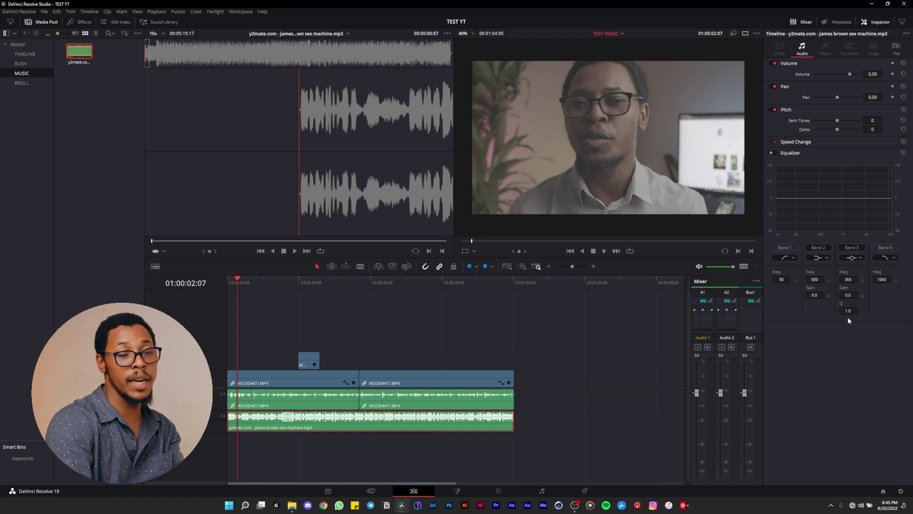
Lower the music clip's volume to about -28 dB and play back to check the mix.
left_click(876, 23)
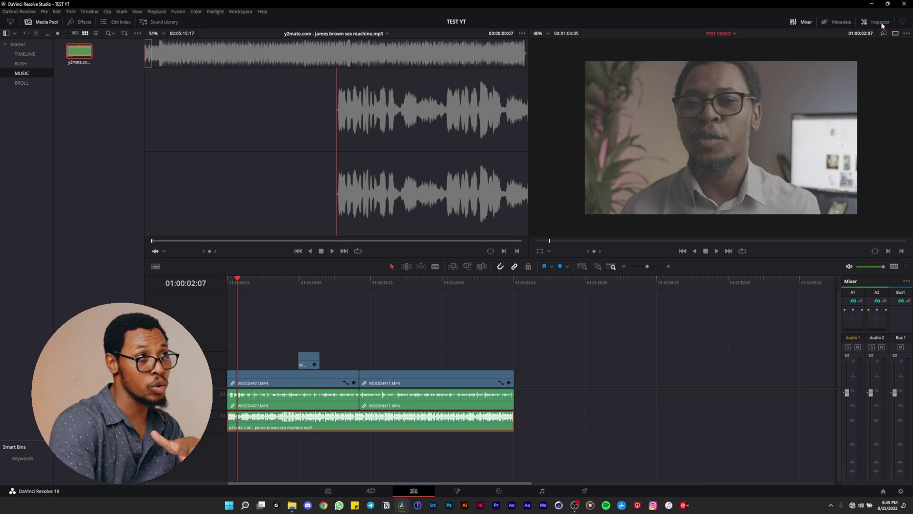
left_click(877, 22)
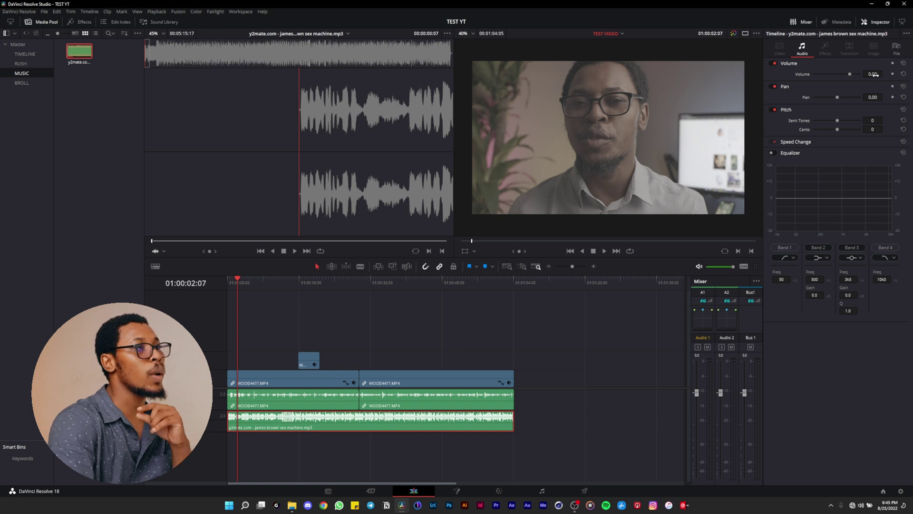
left_click_drag(871, 74, 837, 74)
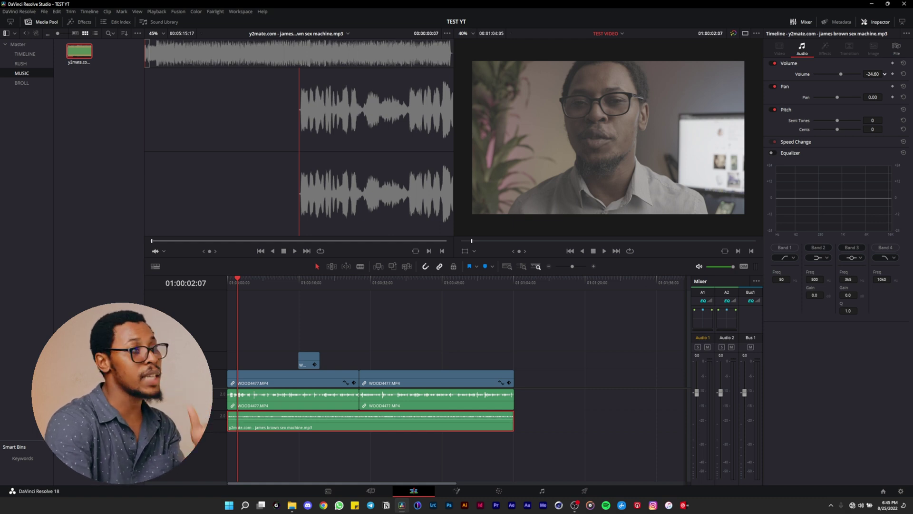
left_click_drag(873, 73, 851, 74)
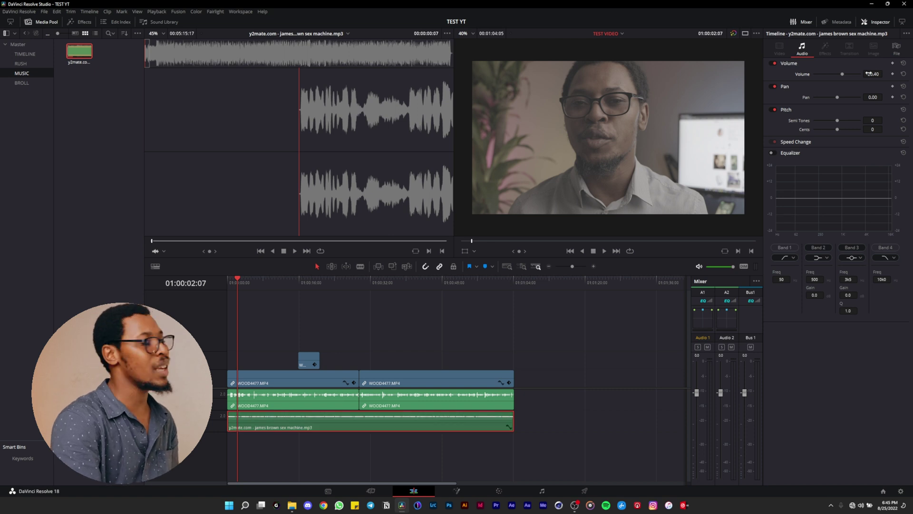
key("space")
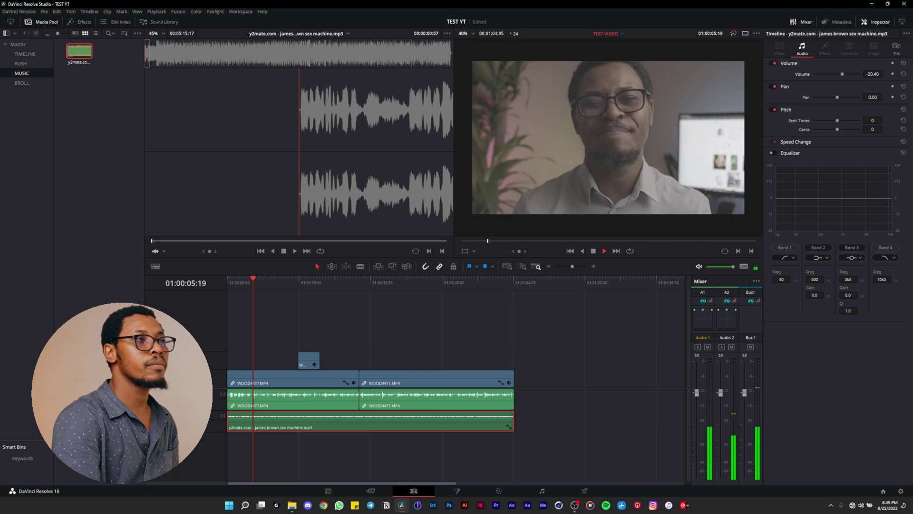
scroll(884, 74, "down", 3)
scroll(873, 74, "down", 2)
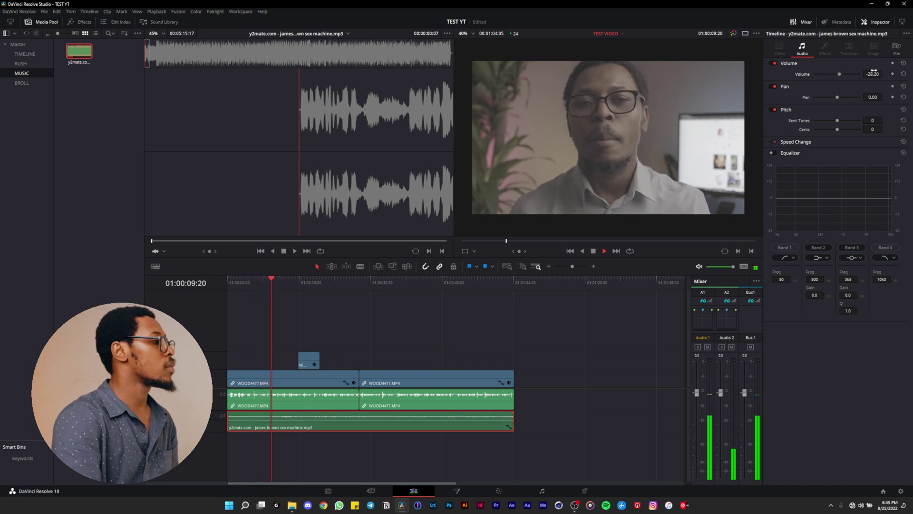
key("space")
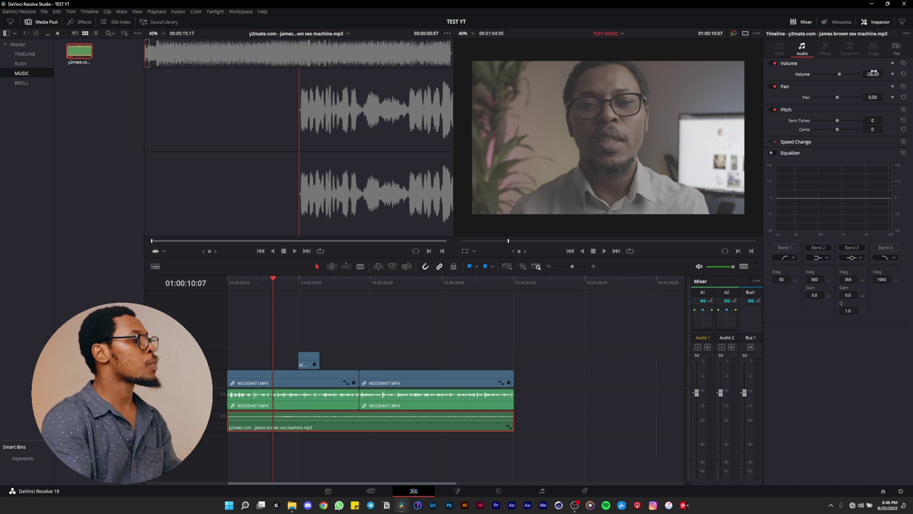
left_click(344, 372)
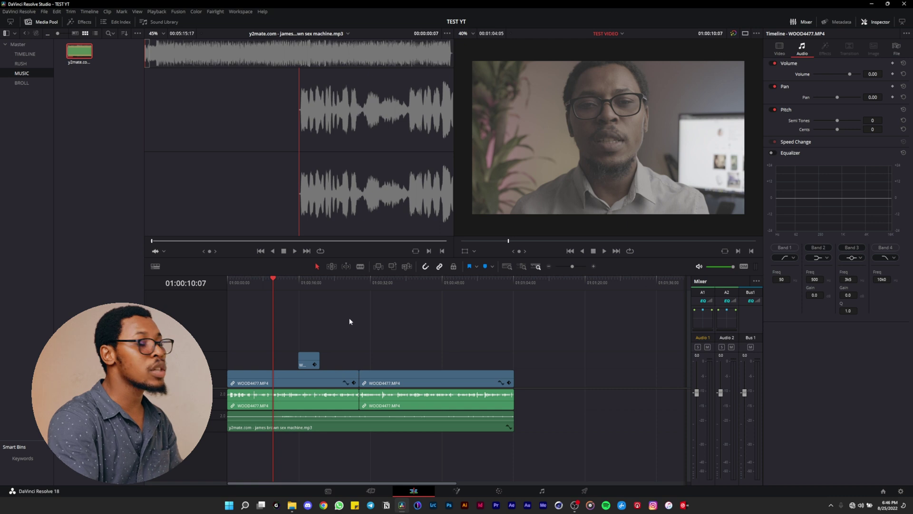
Park the playhead at the 01:00:29:12 cut and import creativity2.jpg from Pictures into the BROLL bin.
left_click(302, 285)
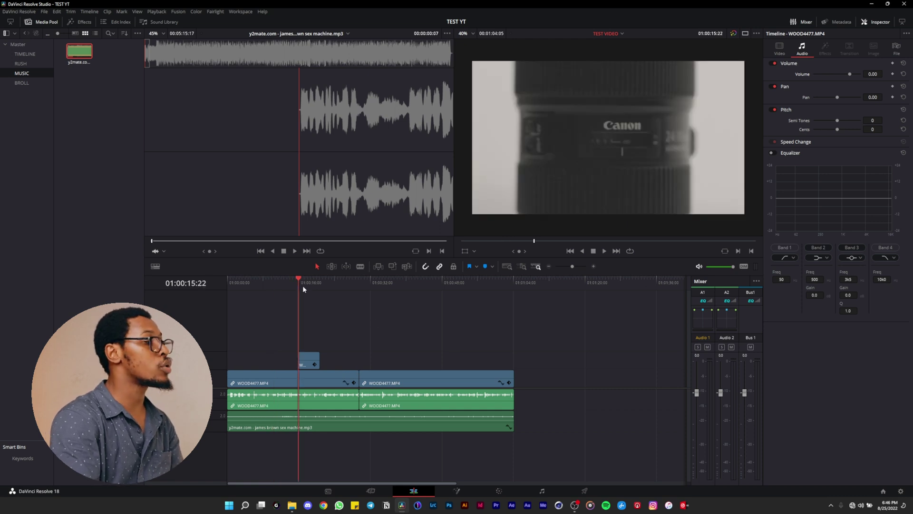
left_click(367, 286)
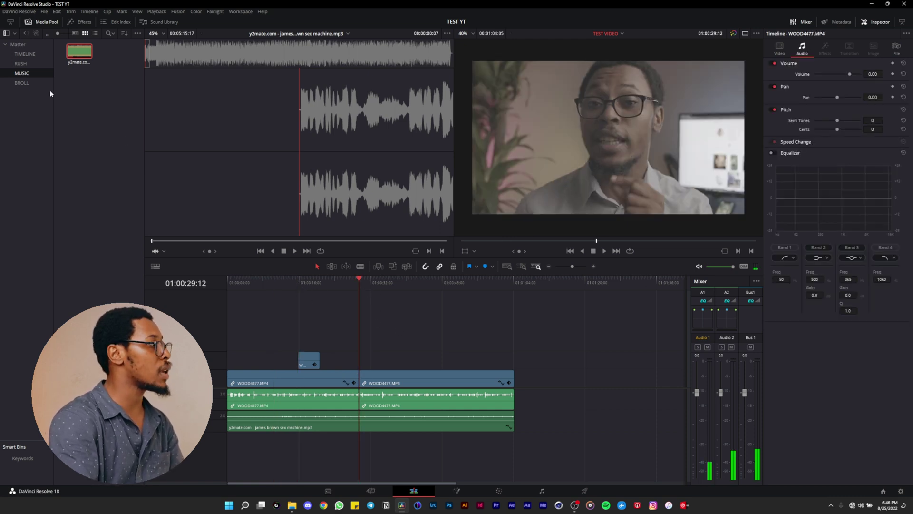
left_click(22, 82)
right_click(84, 96)
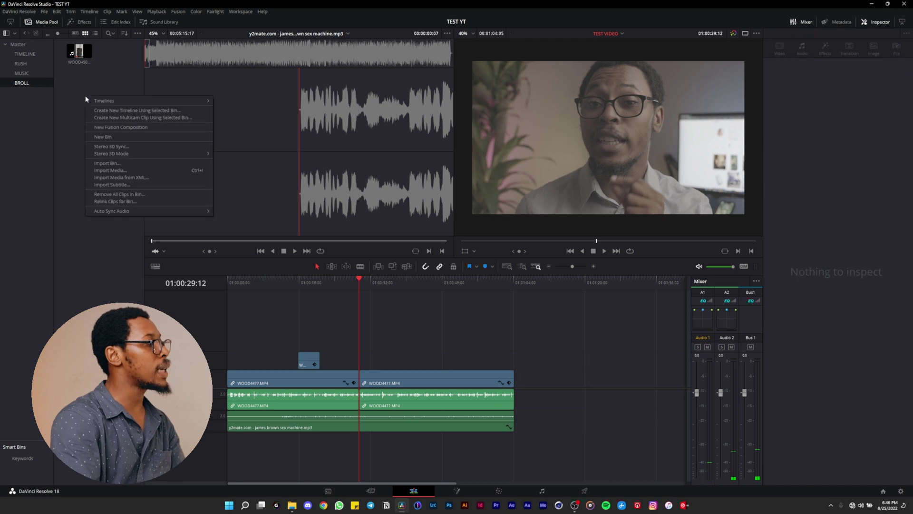
left_click(114, 171)
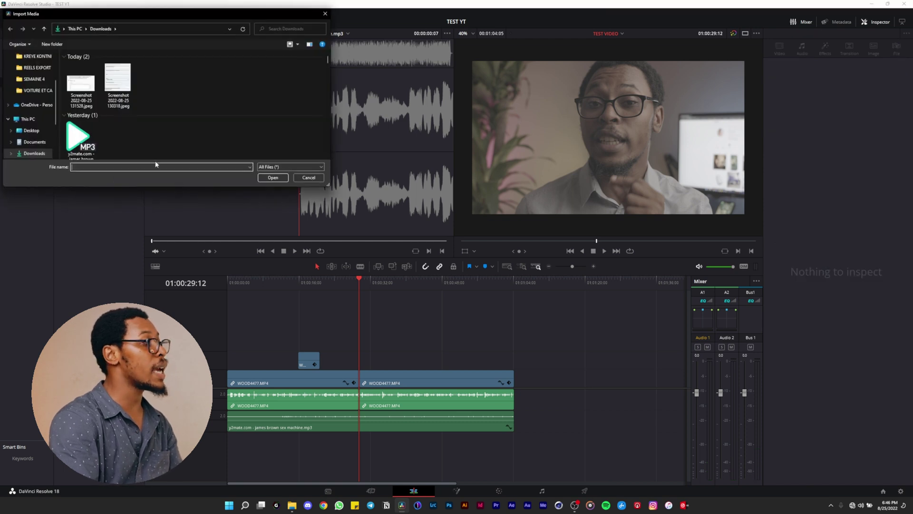
scroll(31, 138, "down", 1)
left_click(31, 141)
scroll(237, 149, "down", 1)
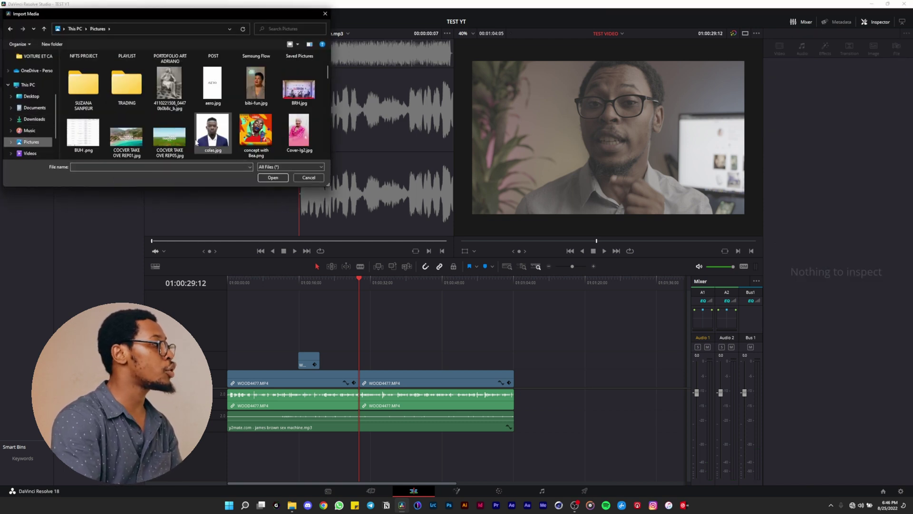
scroll(222, 119, "down", 1)
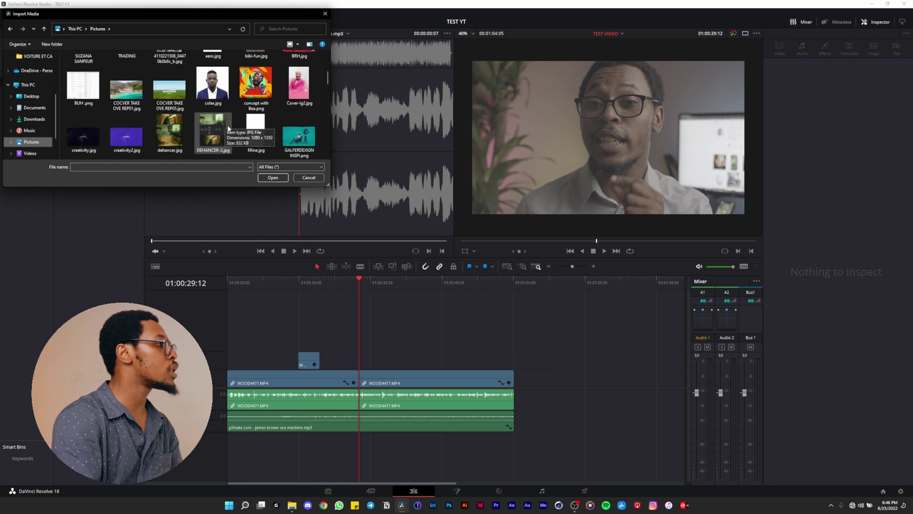
left_click(140, 136)
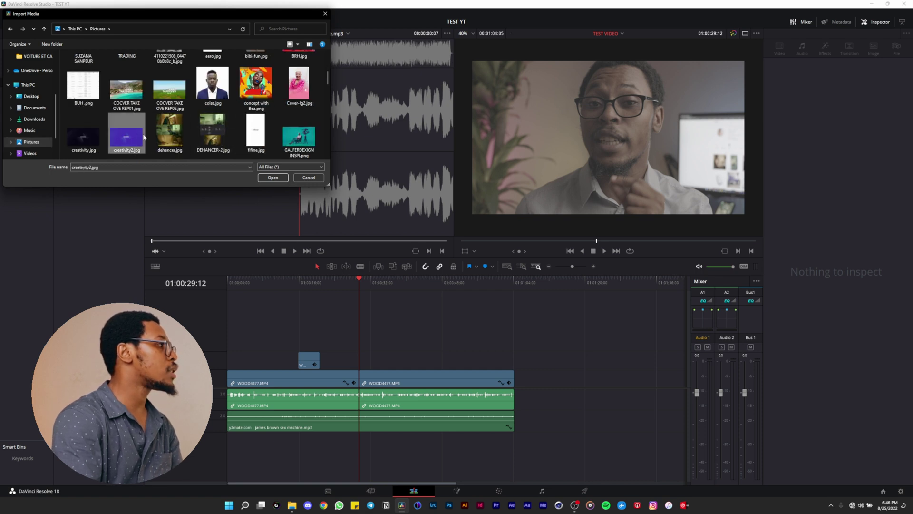
left_click(281, 179)
Place creativity2.jpg on V2 snapped to the 01:00:29:12 cut, then play it back.
left_click_drag(79, 51, 373, 365)
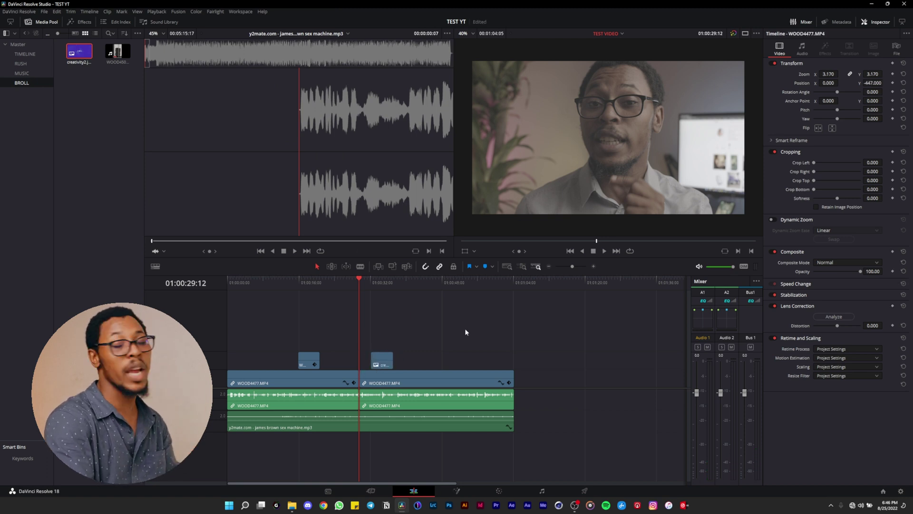
left_click_drag(387, 363, 376, 362)
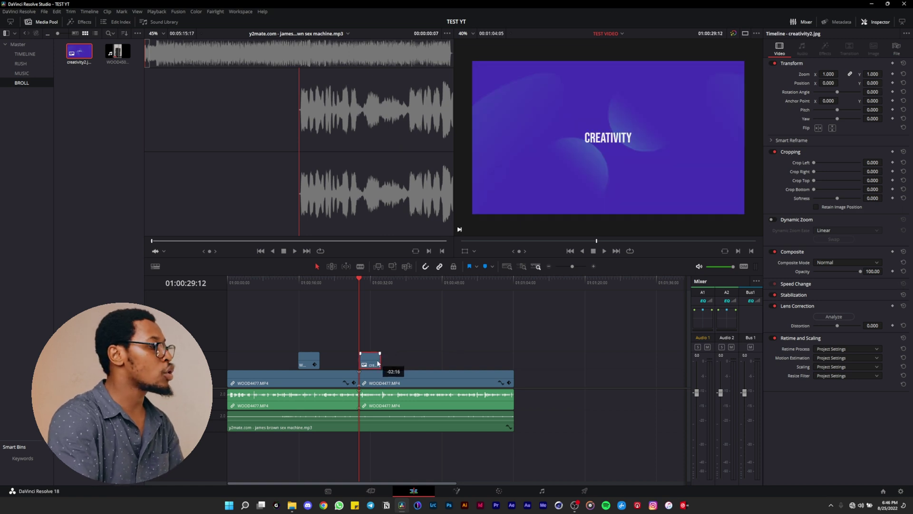
left_click(353, 297)
key("space")
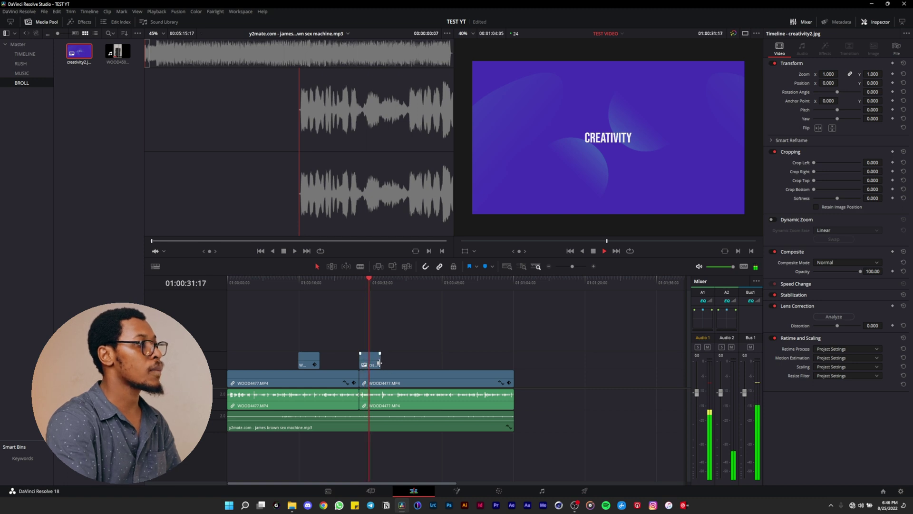
key("space")
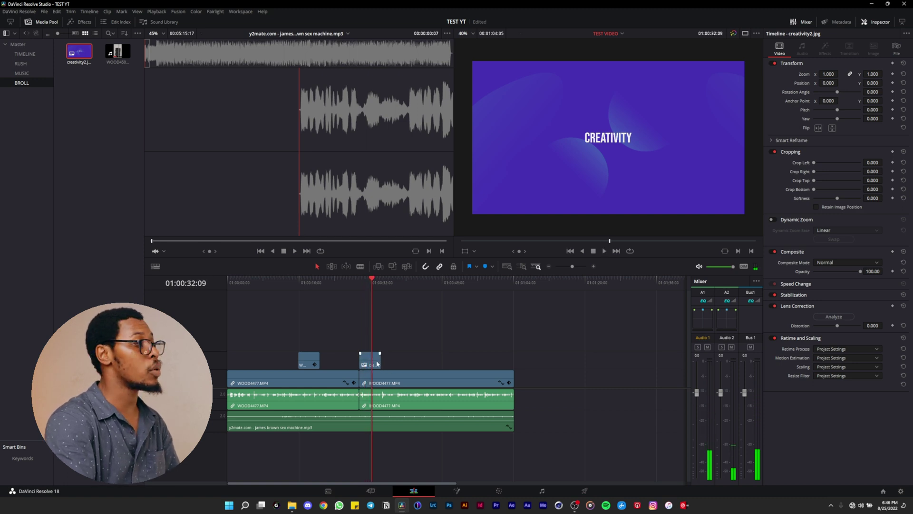
key("Home")
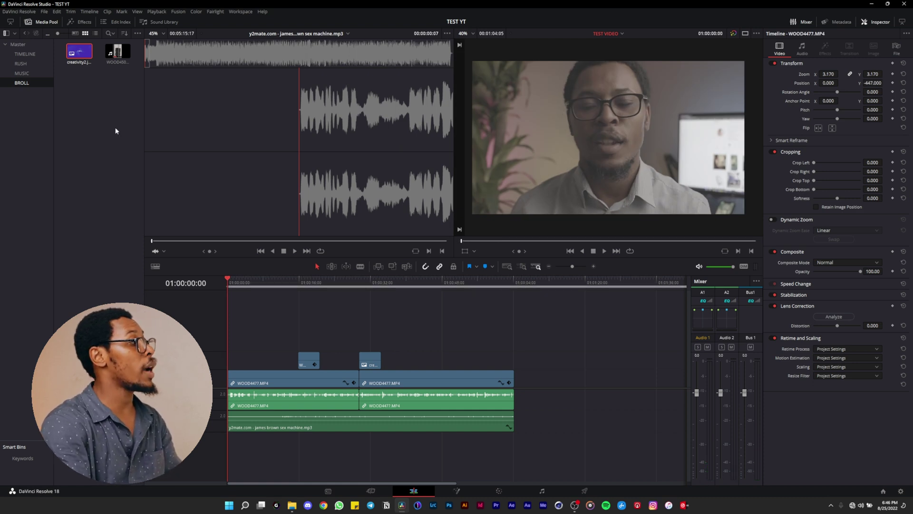
Bring up the Import Media window for the media pool's BROLL bin.
right_click(95, 127)
left_click(91, 112)
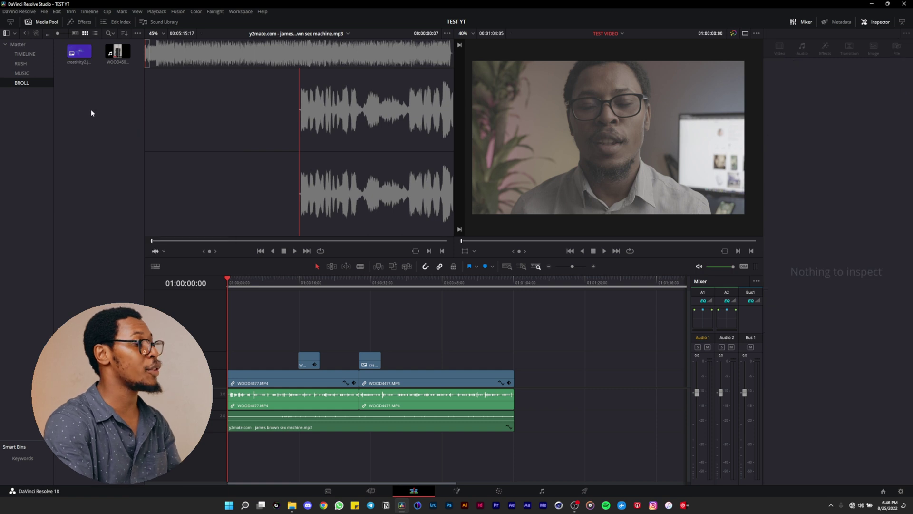
right_click(86, 105)
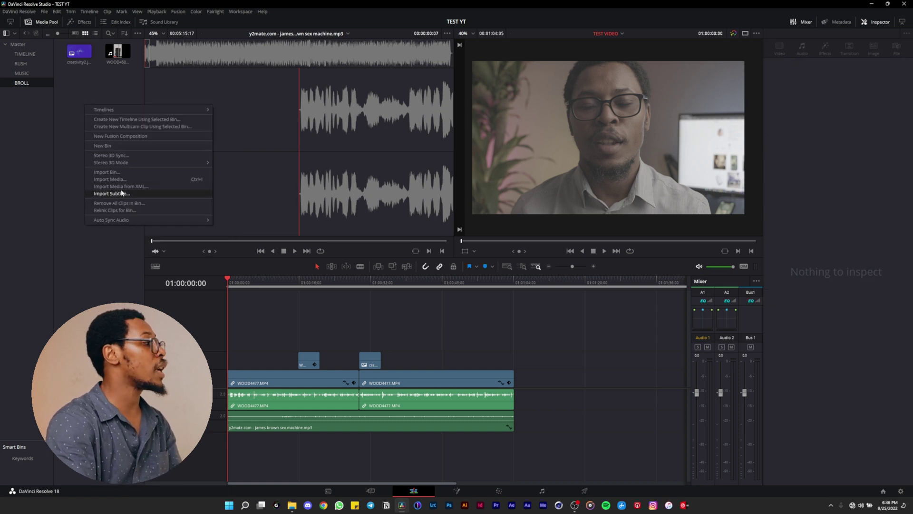
left_click(109, 179)
scroll(253, 144, "down", 3)
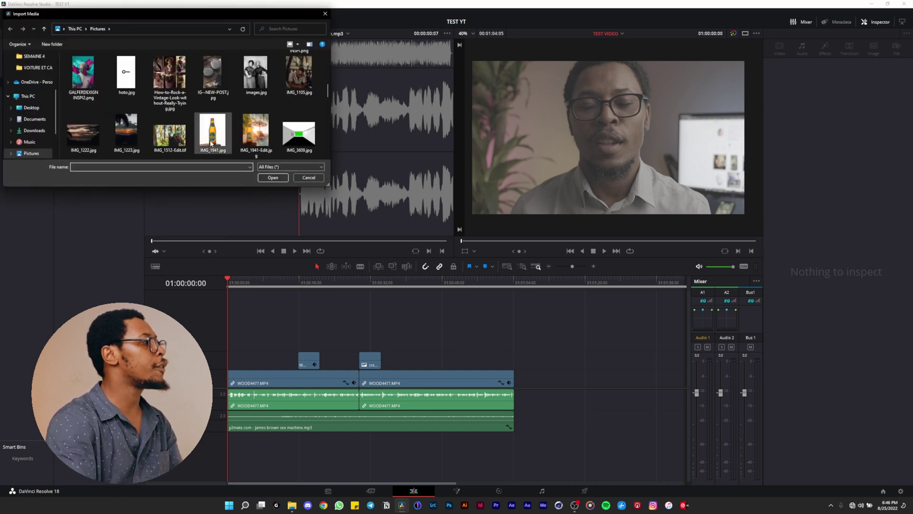
scroll(260, 145, "down", 1)
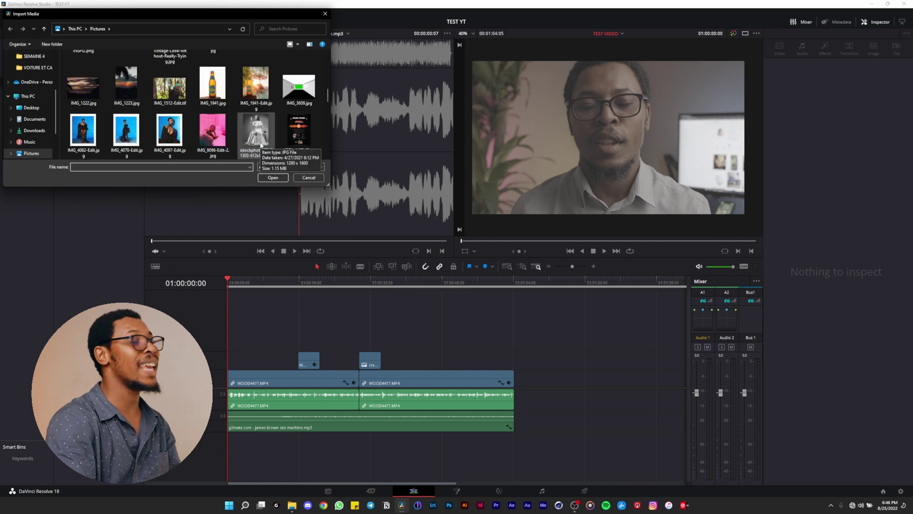
scroll(261, 145, "down", 5)
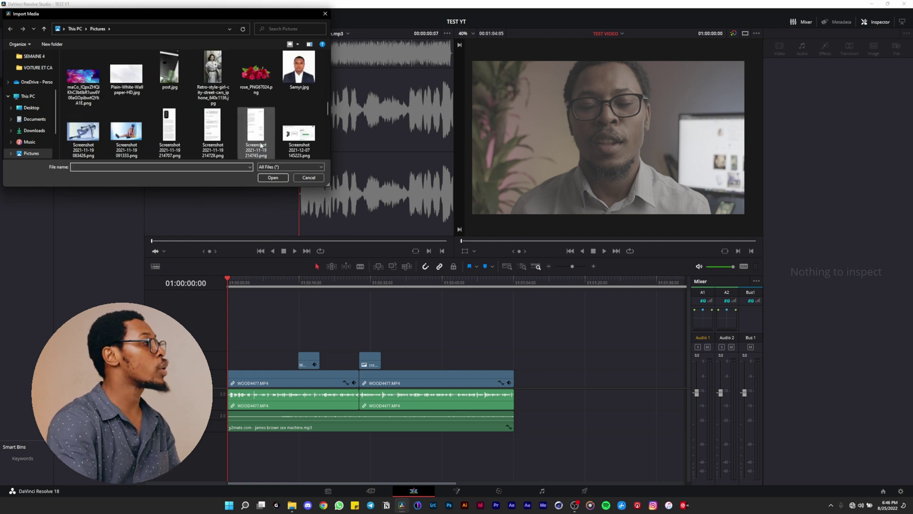
scroll(260, 145, "down", 6)
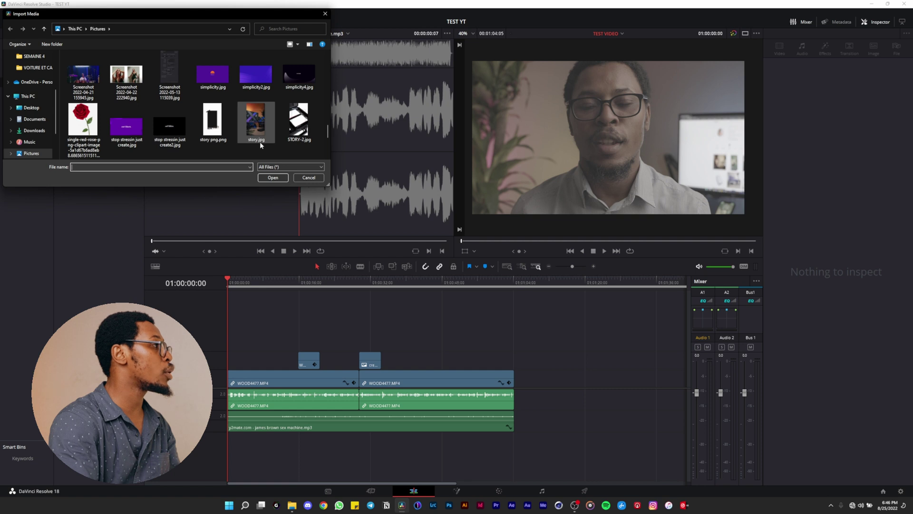
scroll(261, 145, "down", 1)
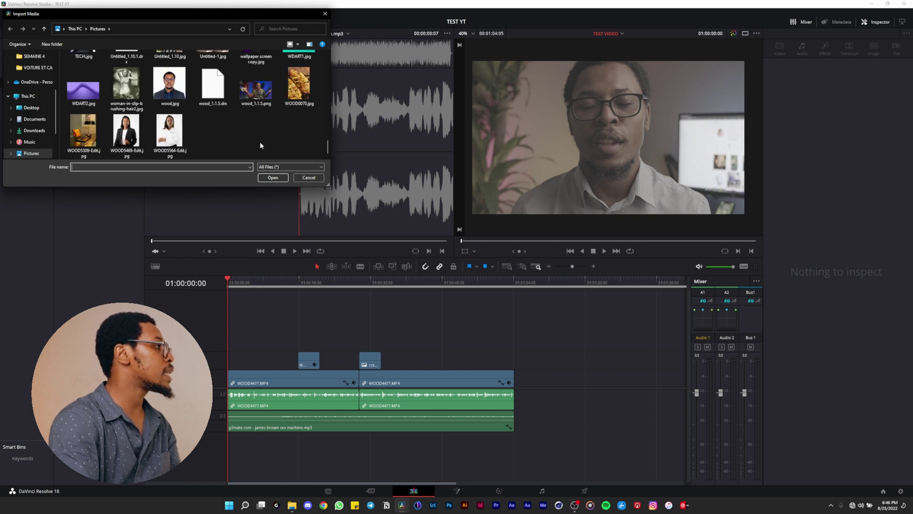
scroll(261, 145, "up", 7)
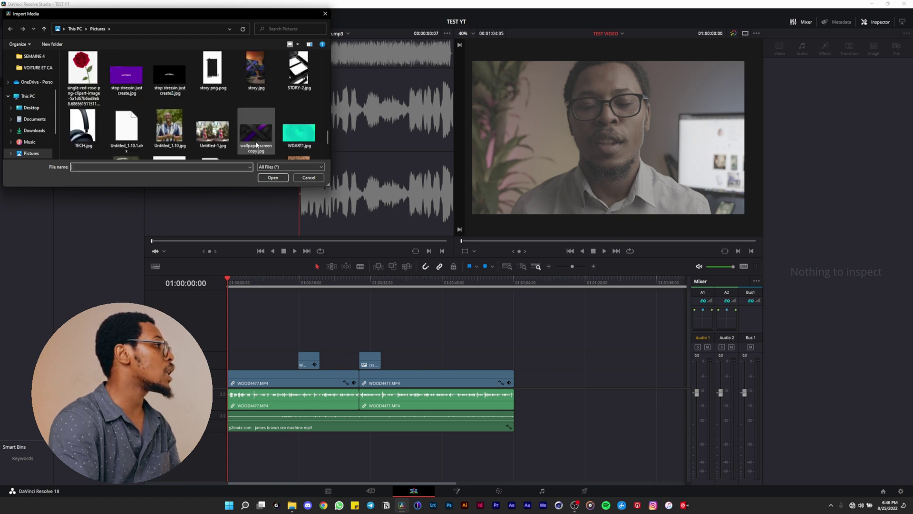
scroll(211, 139, "up", 5)
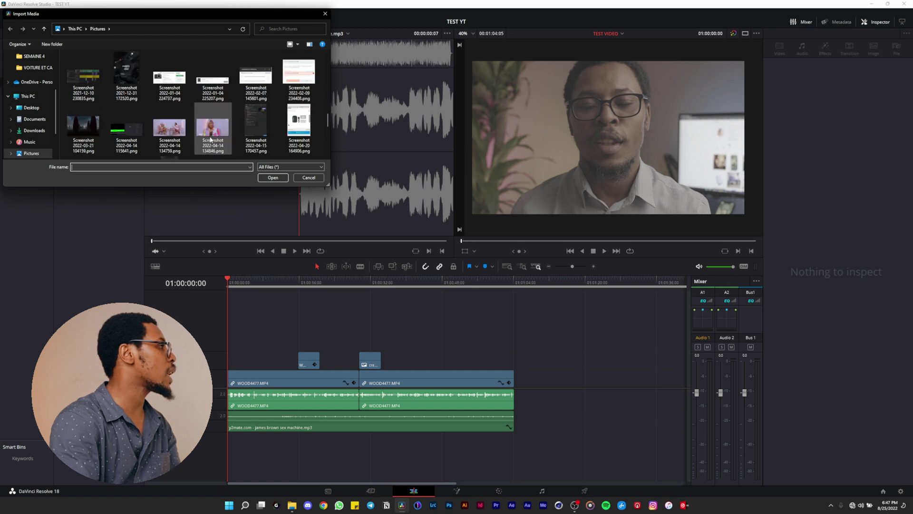
scroll(210, 139, "up", 3)
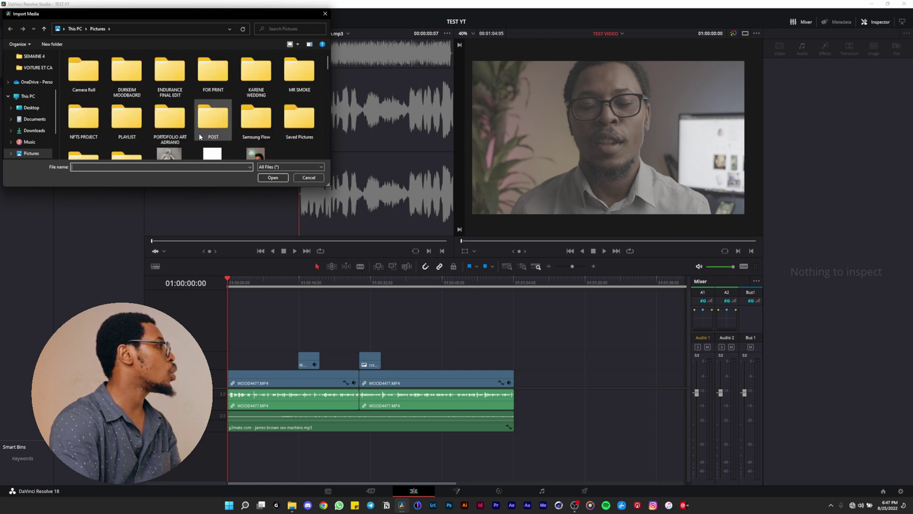
Browse to Videos > TEST > REELS > POLY SYNC and import 5 copy.png.
double_click(90, 107)
key("alt+Left")
double_click(210, 85)
scroll(245, 110, "down", 1)
scroll(246, 110, "up", 1)
scroll(31, 142, "down", 1)
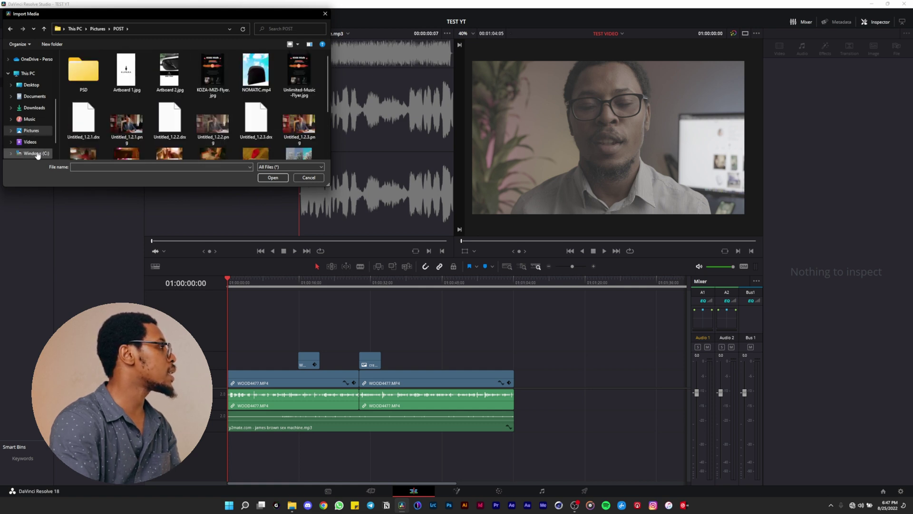
left_click(31, 142)
double_click(214, 84)
double_click(138, 80)
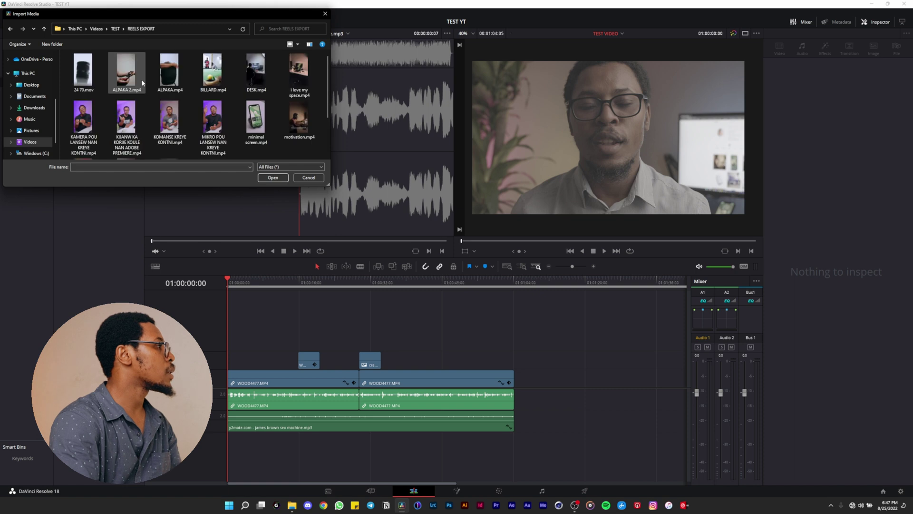
key("alt+Left")
double_click(84, 71)
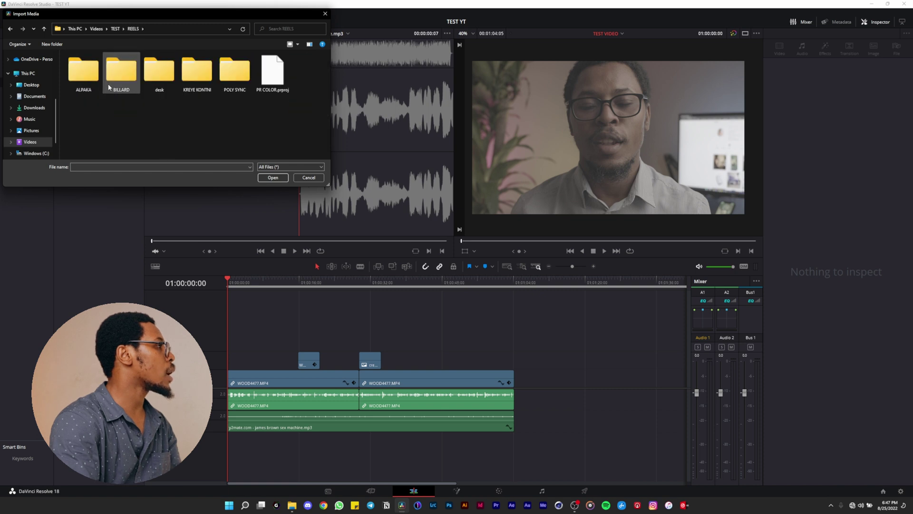
double_click(226, 77)
double_click(82, 78)
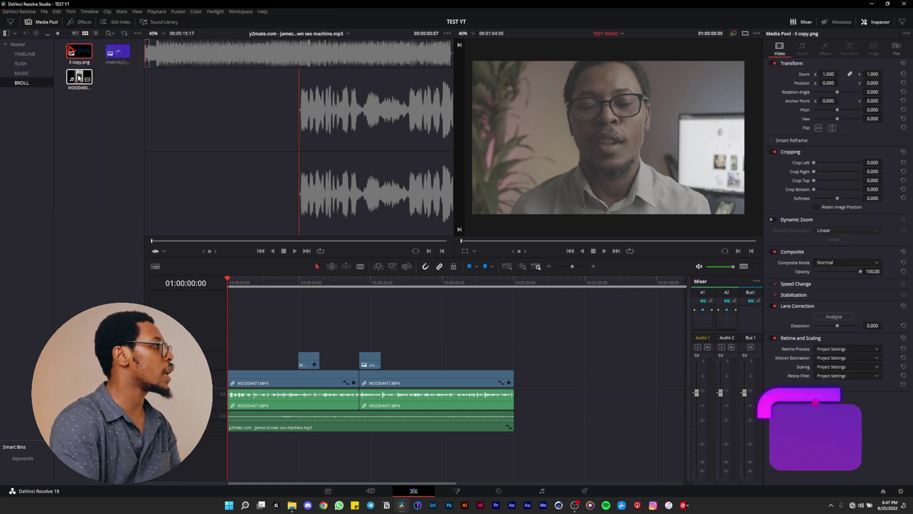
Put 5 copy.png on V2 after the last clip and scale it to 0.420 zoom.
left_click_drag(79, 52, 517, 370)
left_click(507, 283)
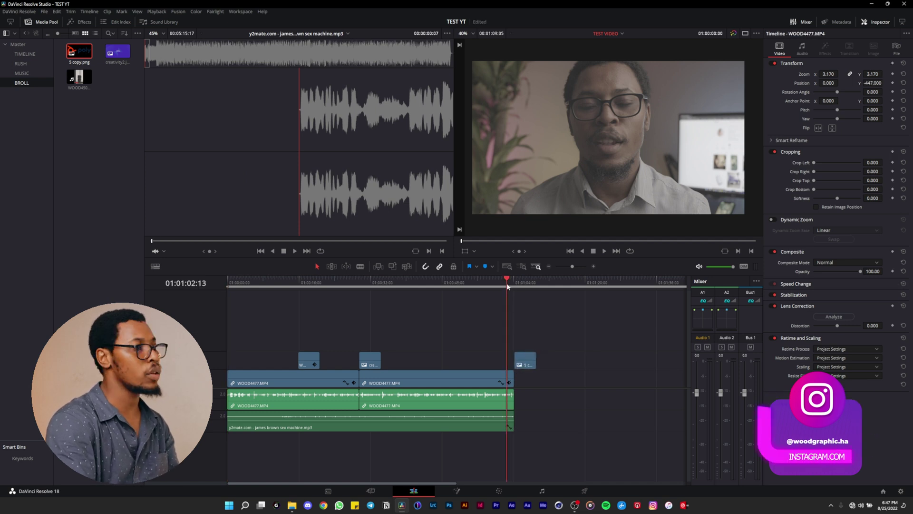
key("space")
left_click(521, 286)
left_click(525, 360)
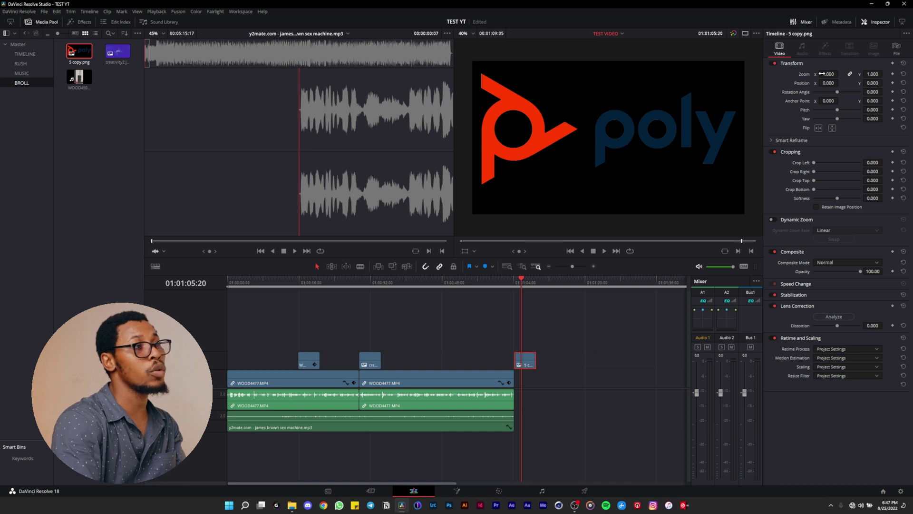
left_click_drag(829, 78, 761, 78)
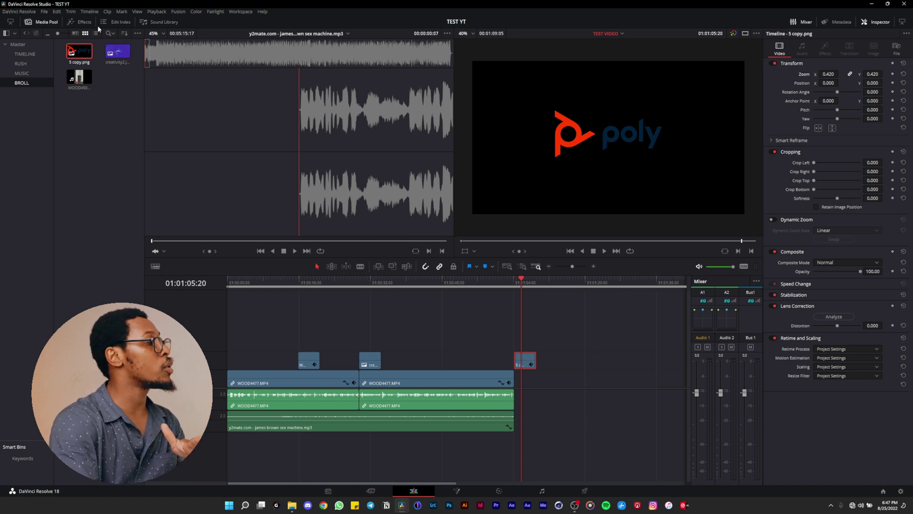
Place a Solid Color generator on V1 beneath the Poly logo.
left_click(85, 22)
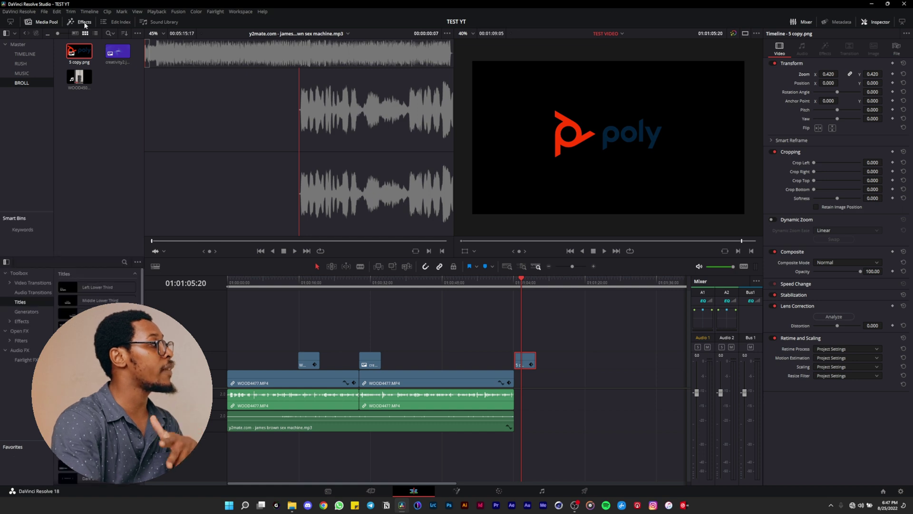
left_click(27, 312)
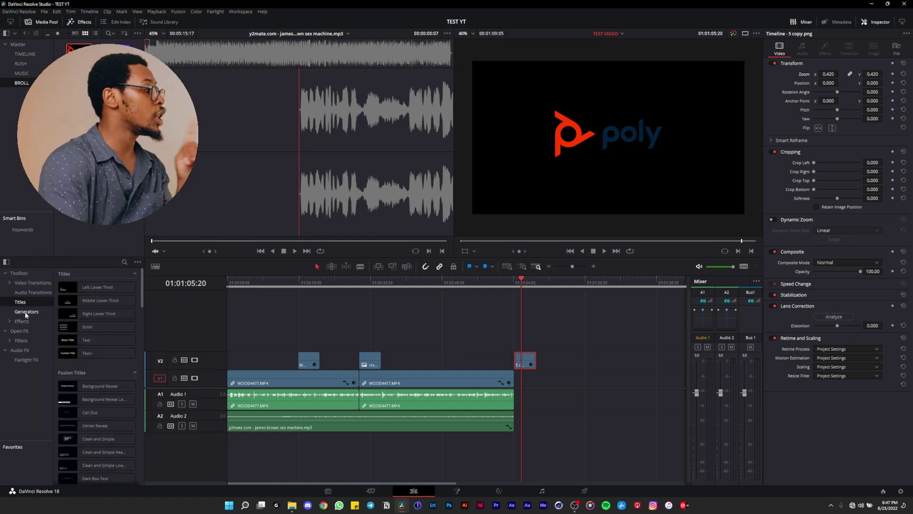
left_click(93, 406)
left_click_drag(93, 406, 527, 379)
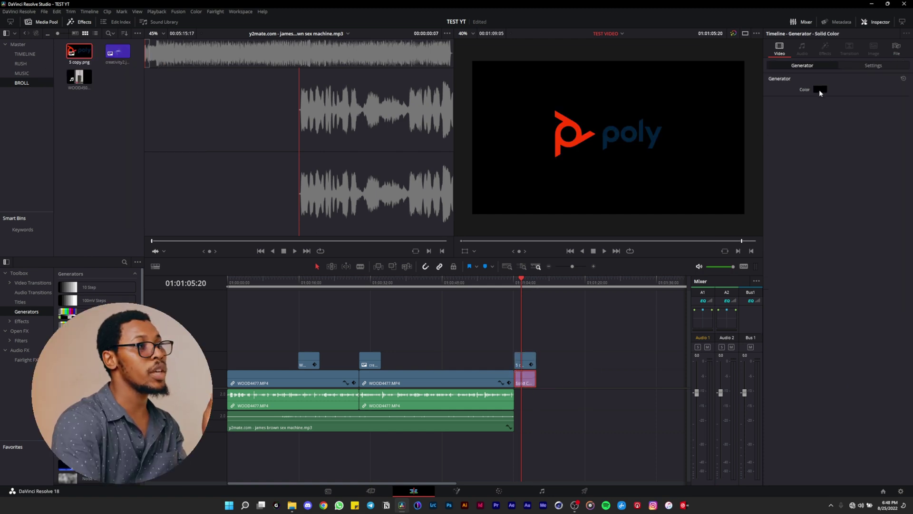
Set the solid background colour to bright green at full brightness.
left_click(819, 90)
left_click_drag(527, 248, 497, 193)
left_click(519, 186)
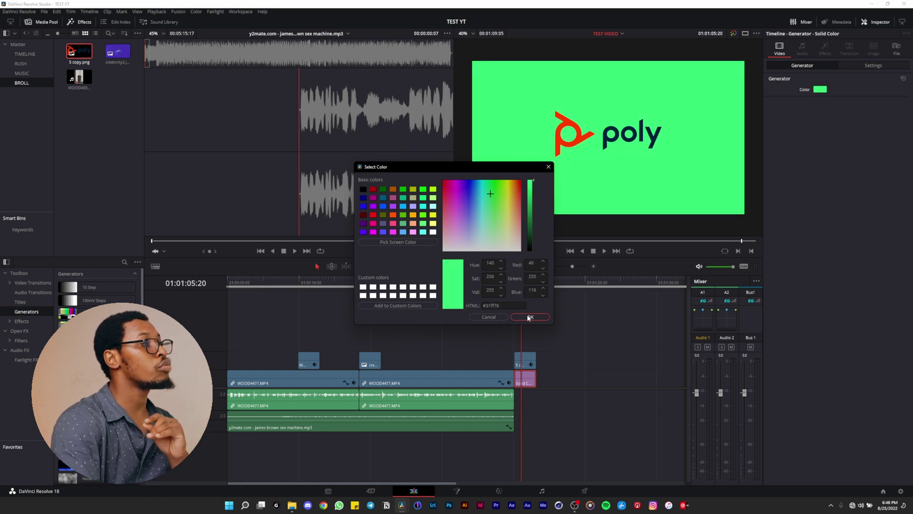
left_click(530, 316)
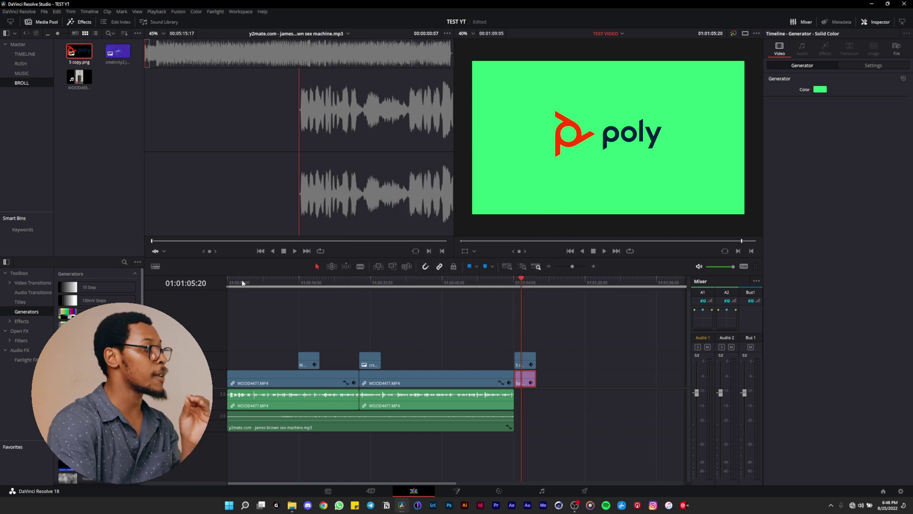
key("Home")
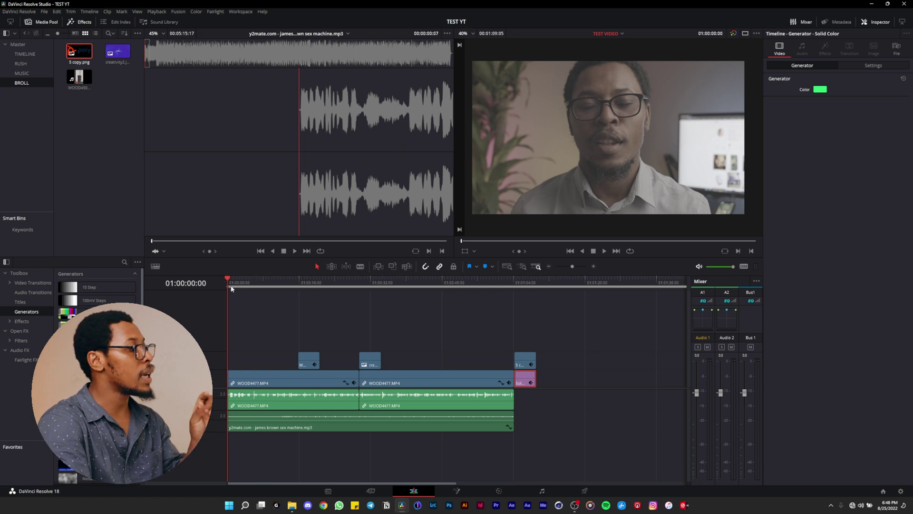
Play the edit from the start, scrub to the green Poly frame, then go to the Deliver page.
key("space")
key("space")
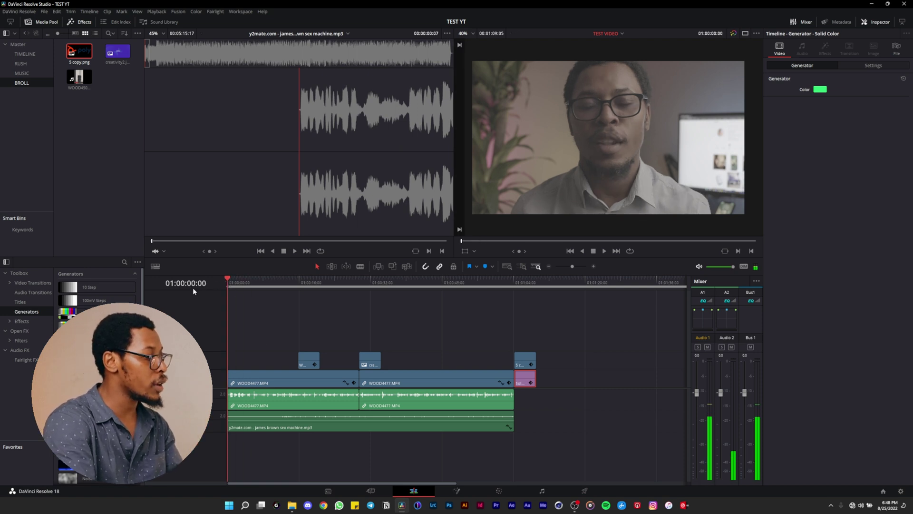
left_click(548, 283)
left_click_drag(550, 285, 536, 284)
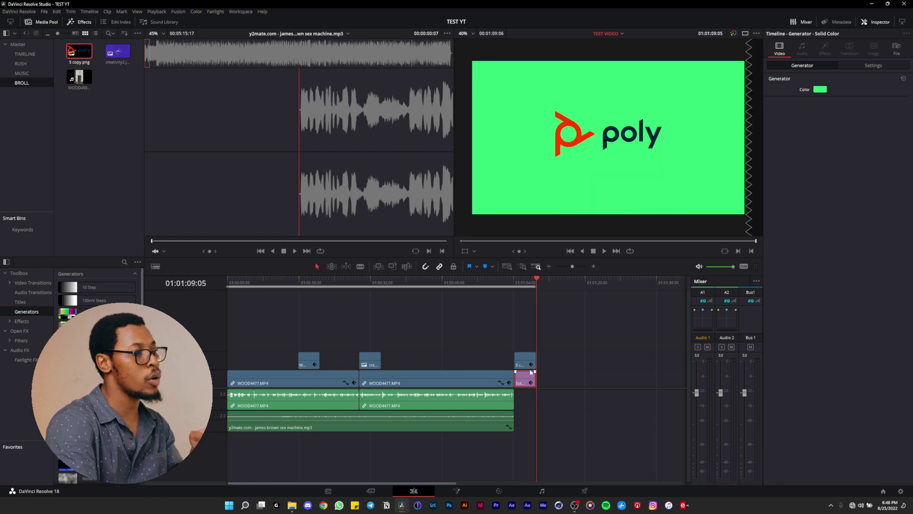
left_click(584, 492)
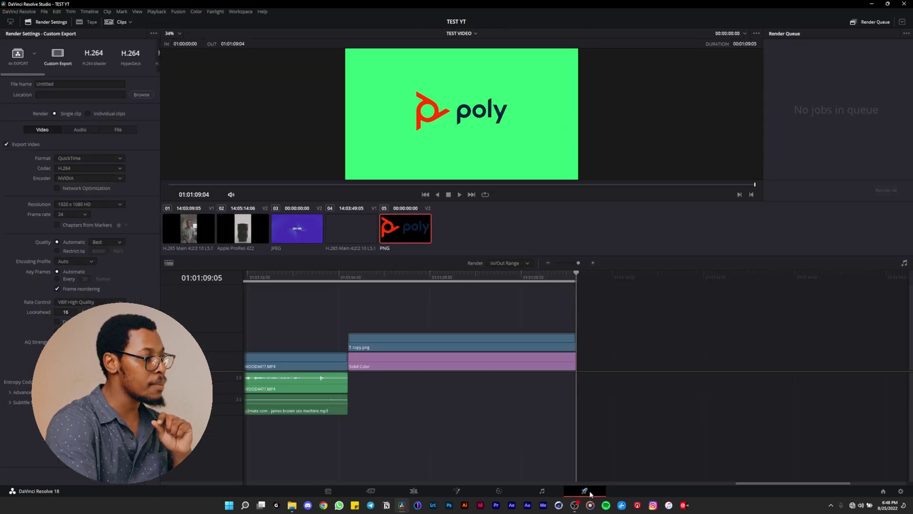
Scrub the TEST VIDEO timeline from its start through to the end to review it.
scroll(506, 398, "down", 4)
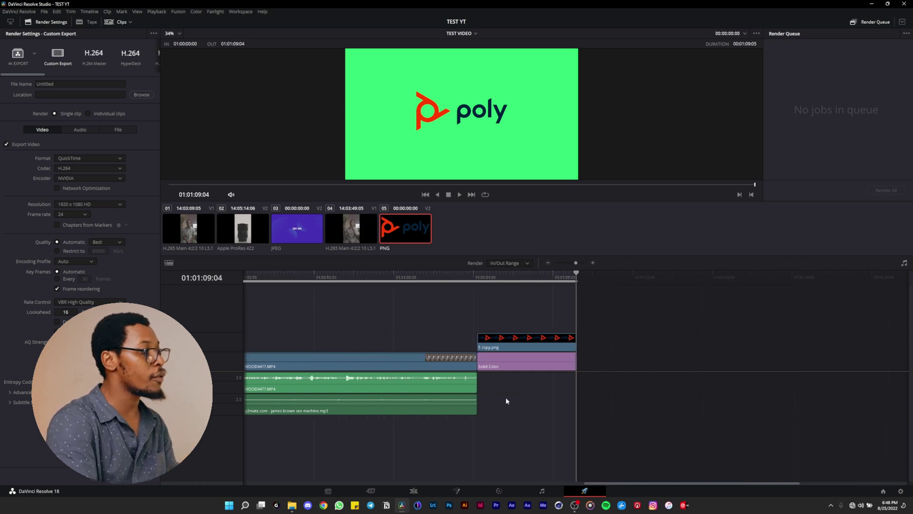
left_click(244, 280)
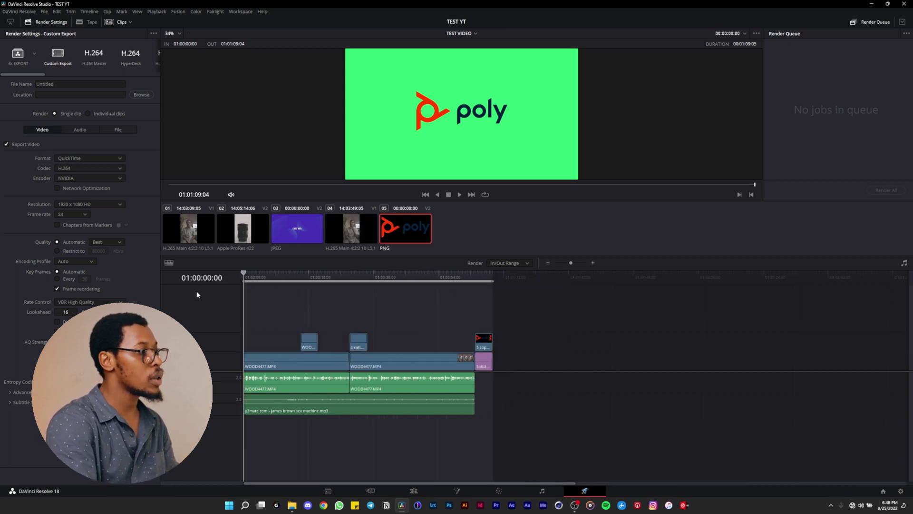
left_click(274, 279)
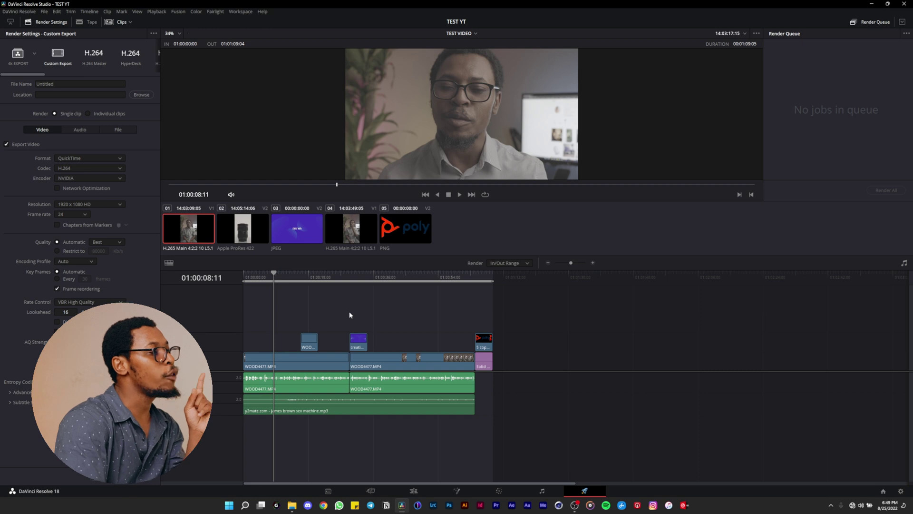
key("Home")
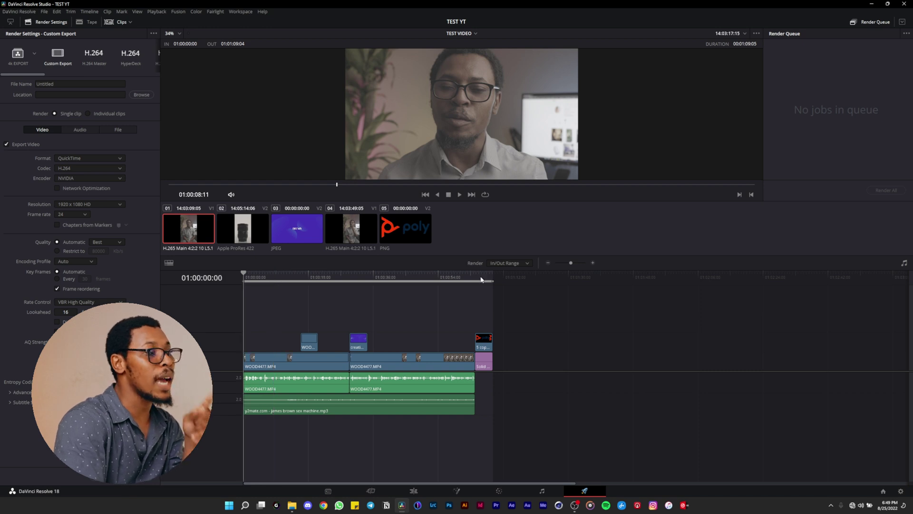
left_click_drag(481, 279, 835, 294)
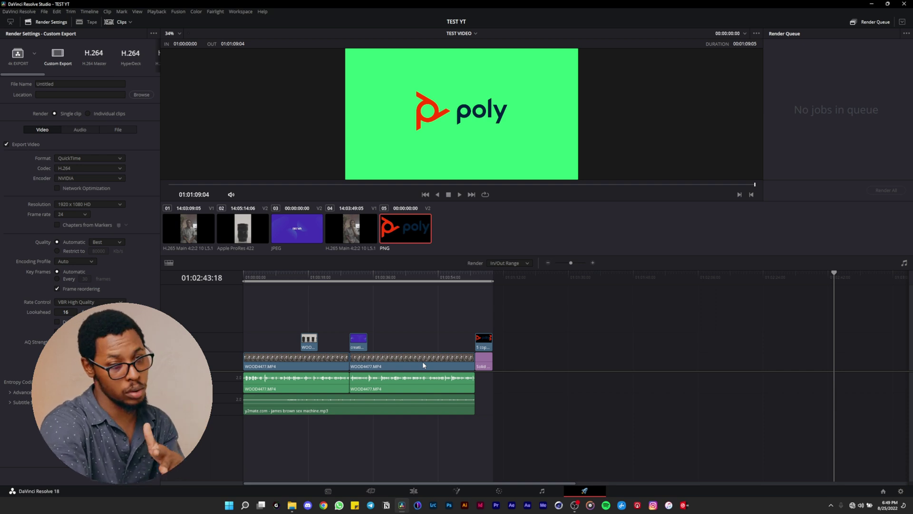
left_click(638, 278)
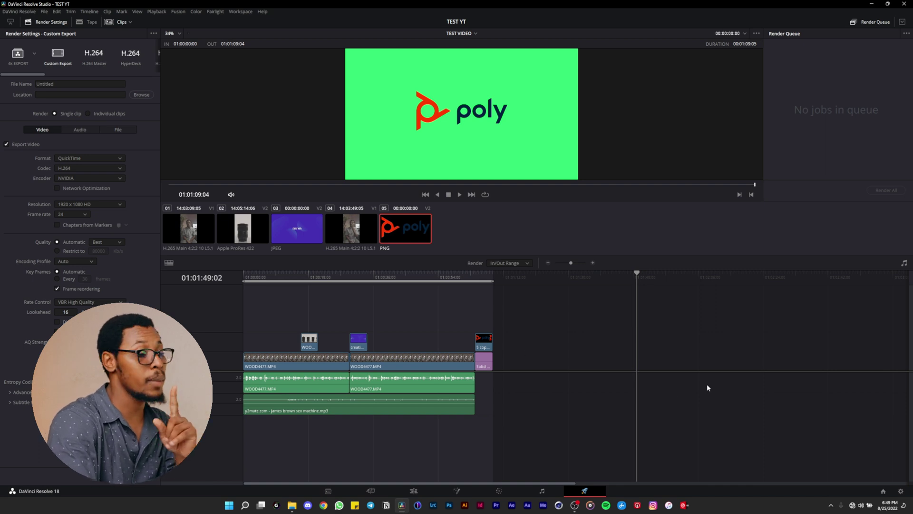
Set the render destination to the Videos folder and the file name to 'test'.
left_click(141, 95)
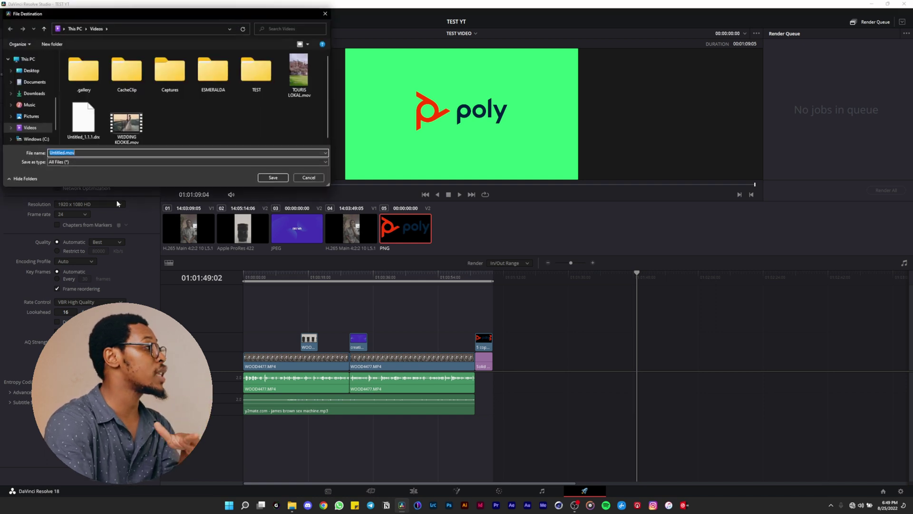
left_click(16, 127)
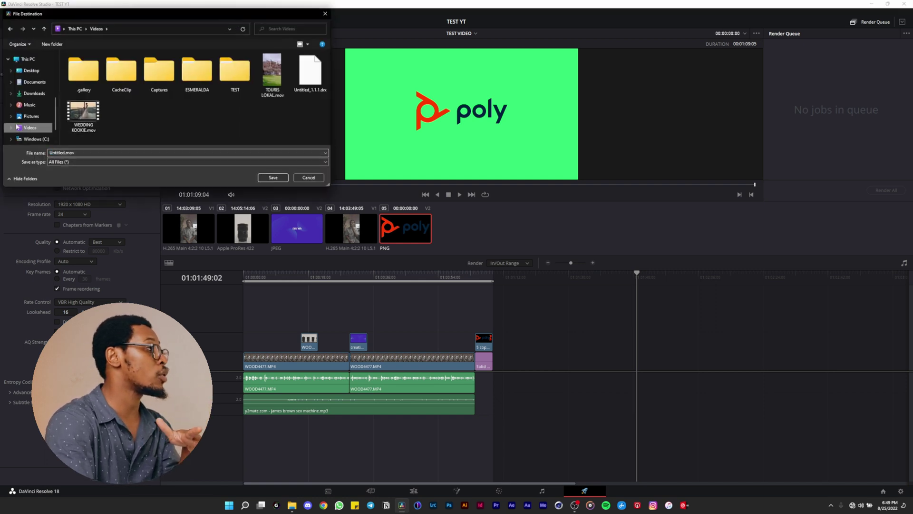
left_click(273, 177)
left_click_drag(72, 86, 14, 82)
type("test")
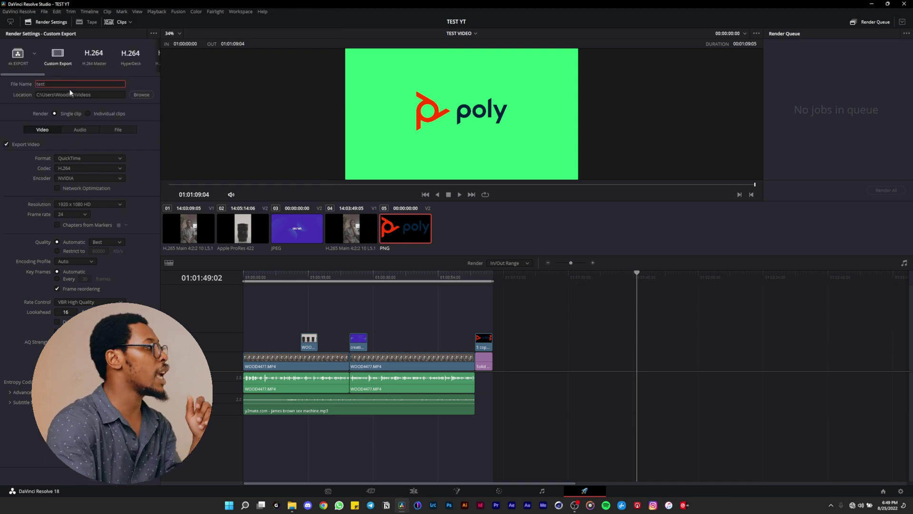
Change the export format to MP4.
left_click(74, 160)
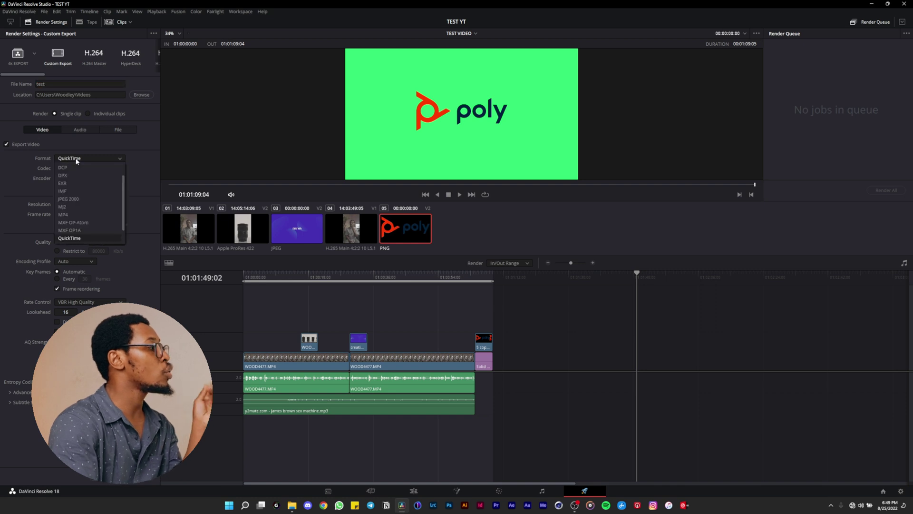
left_click(151, 184)
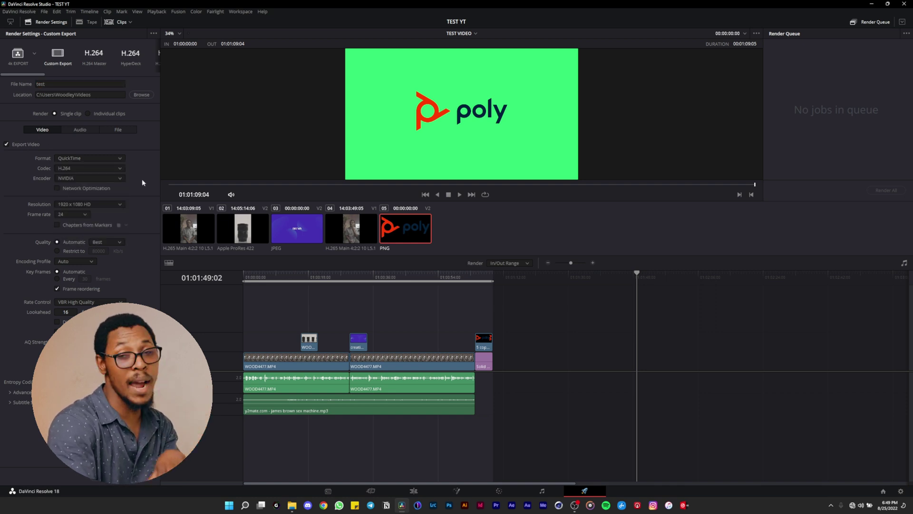
left_click(83, 159)
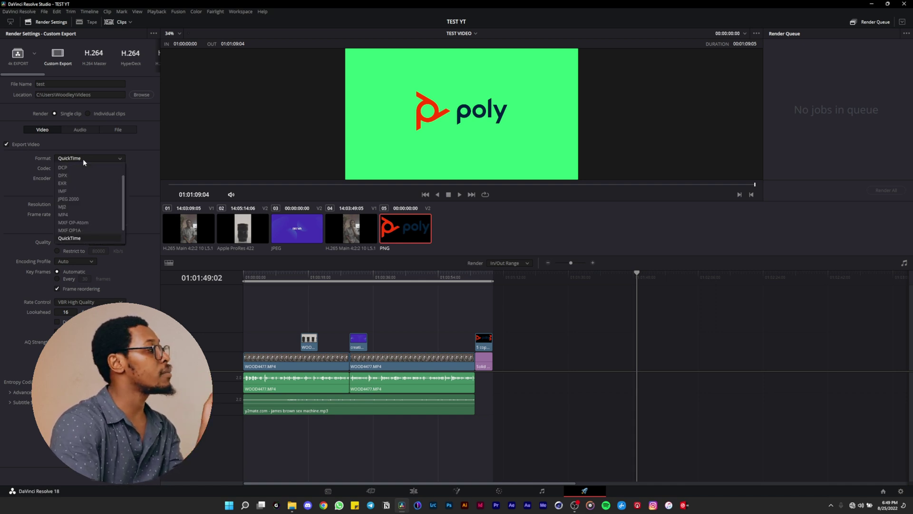
left_click(82, 217)
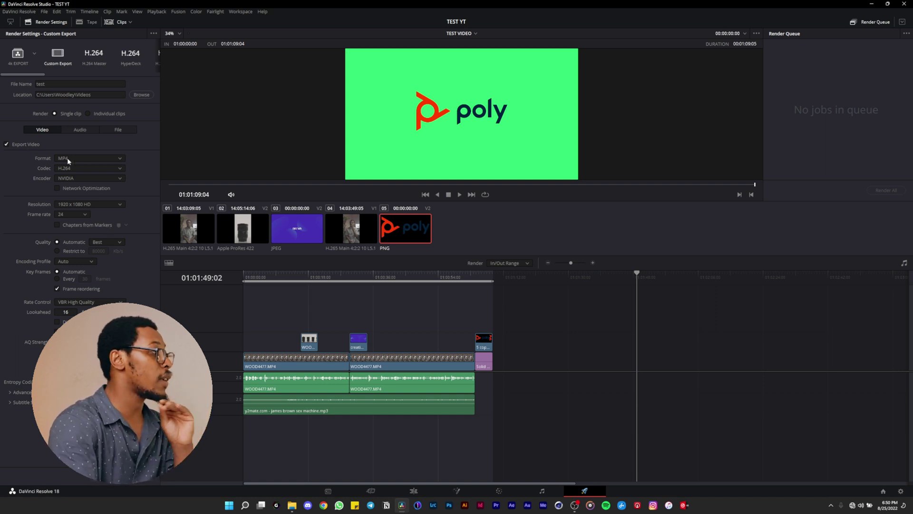
Review the audio settings, keep 1920 x 1080 HD resolution, and add the job to the Render Queue.
left_click(79, 130)
left_click(46, 131)
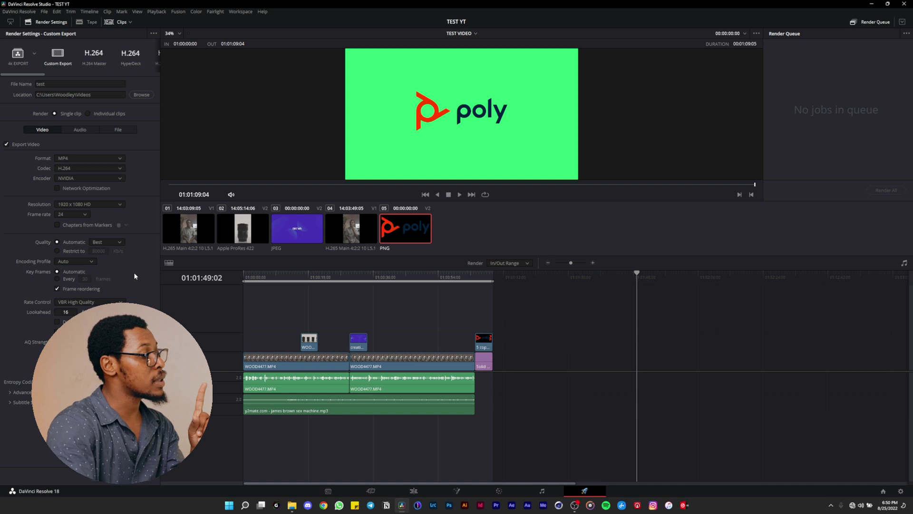
left_click(109, 204)
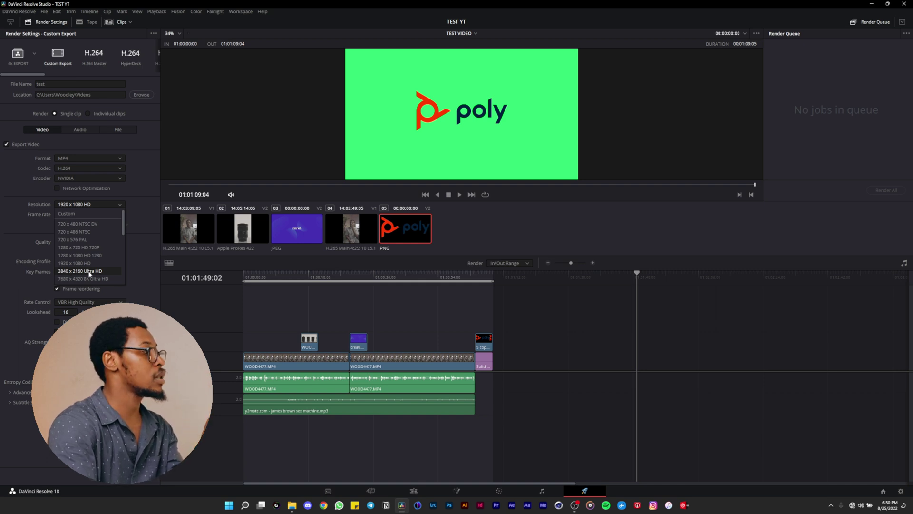
left_click(105, 206)
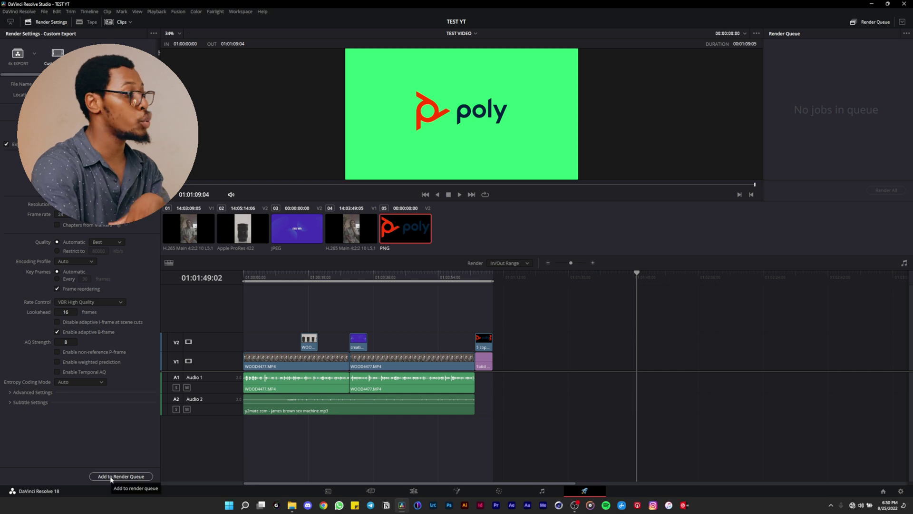
left_click(111, 476)
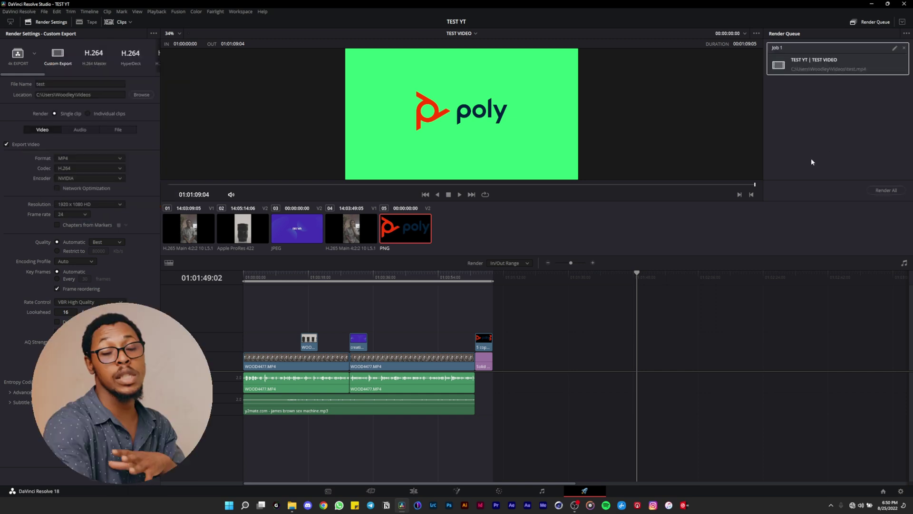
Render the queued TEST VIDEO job to test.mp4, then return to the Edit page.
left_click(888, 191)
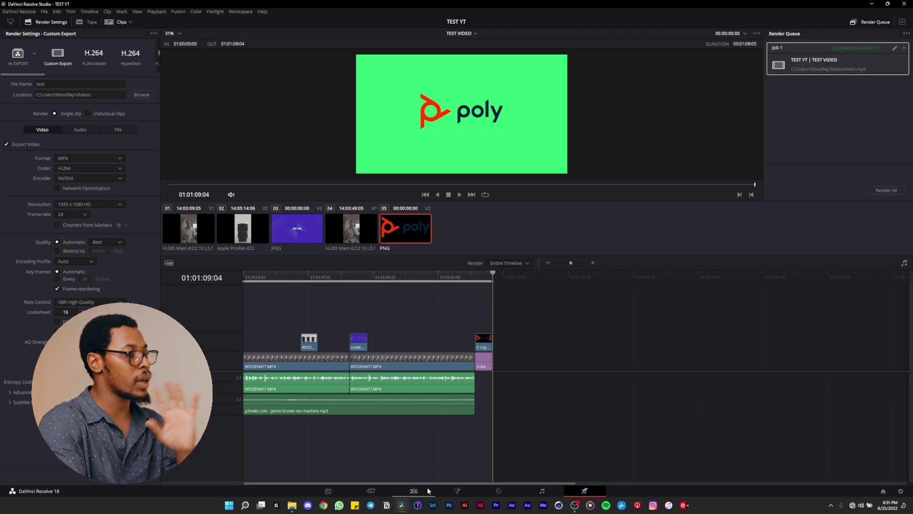
left_click(428, 491)
Add a Basic Title on V2 over the talking-head clip and enter the presenter's name.
left_click(406, 281)
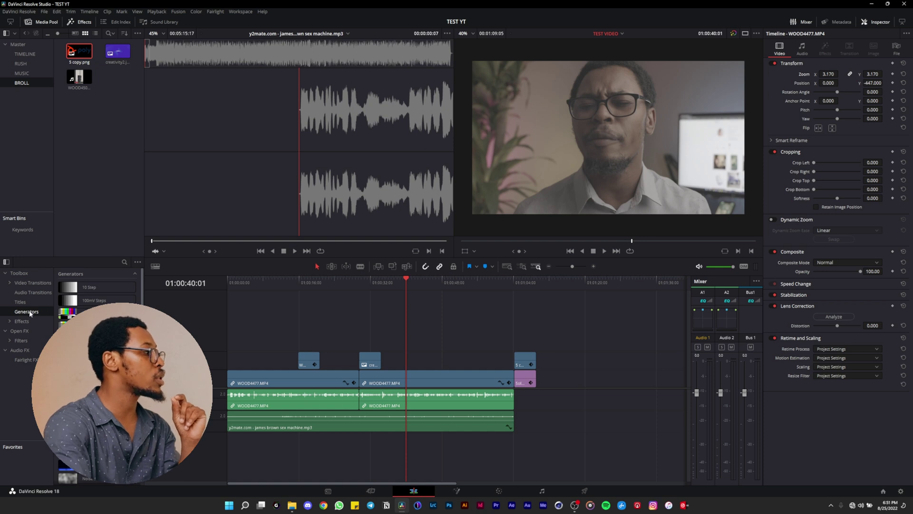
left_click(20, 302)
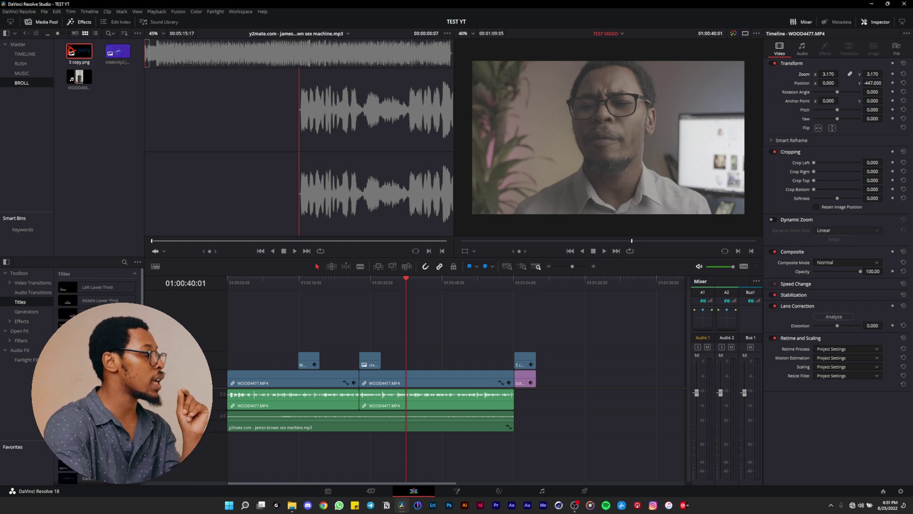
left_click_drag(98, 340, 447, 360)
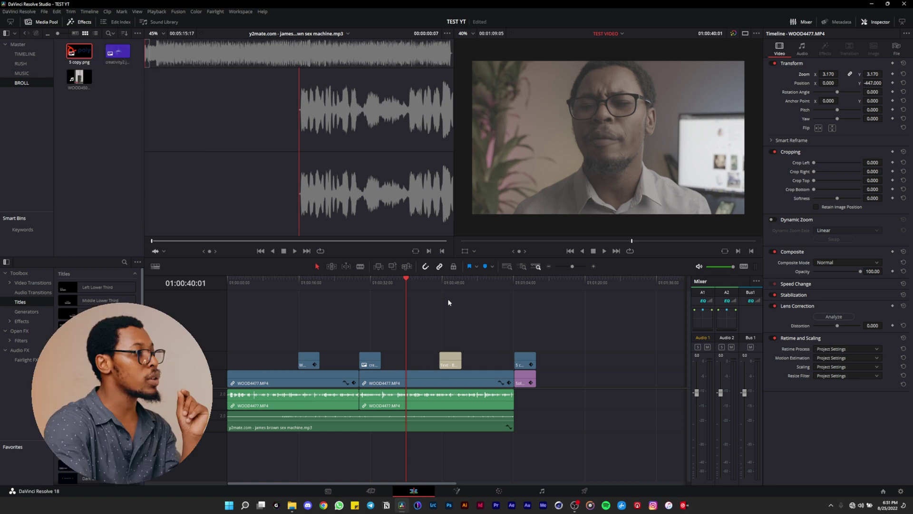
left_click(447, 292)
left_click(455, 353)
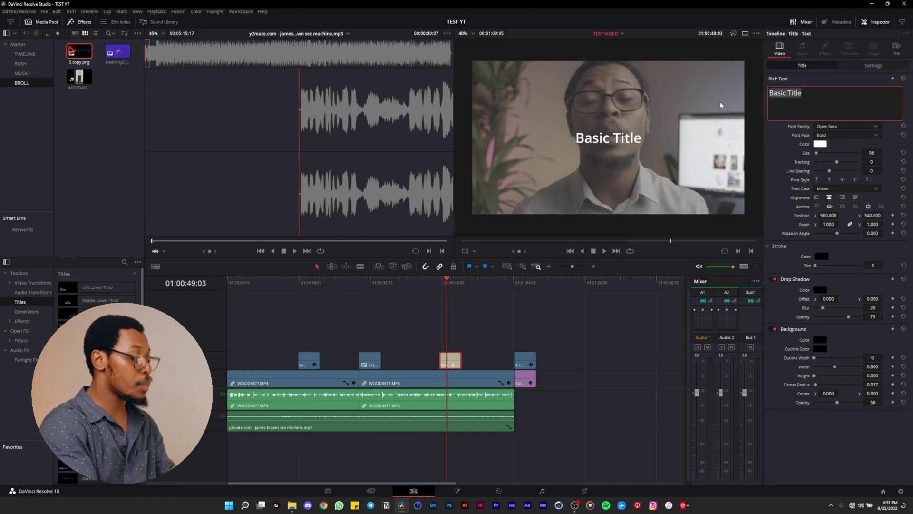
type("Woodley")
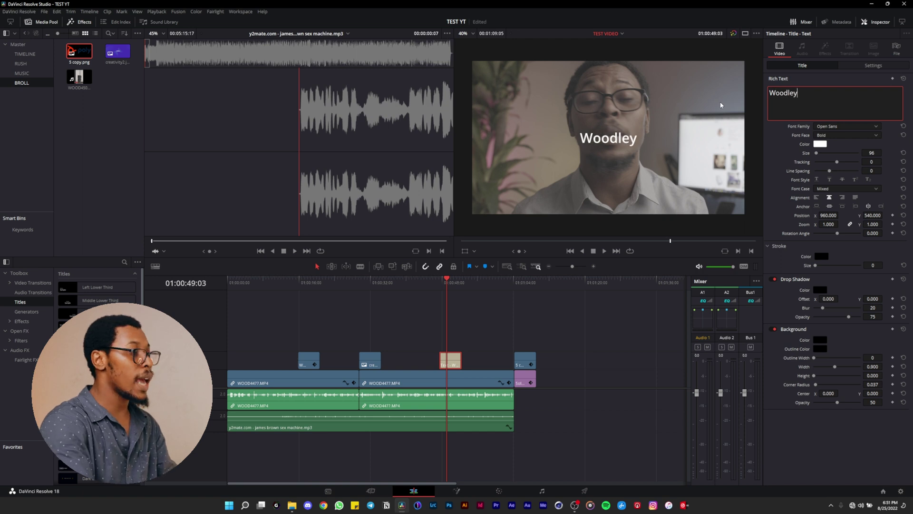
type(" Lozamma")
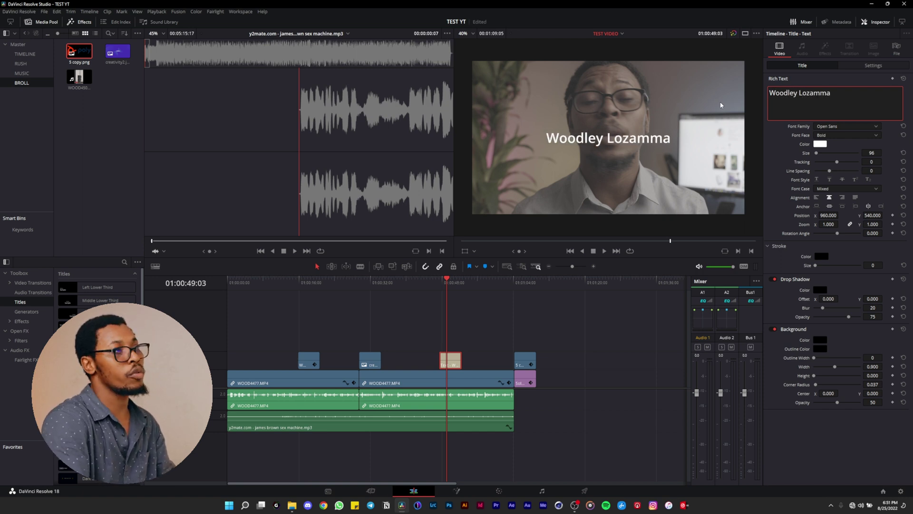
Move the title down to Position Y -383 and set its font to Poor Richard.
left_click(874, 65)
left_click_drag(877, 95, 803, 98)
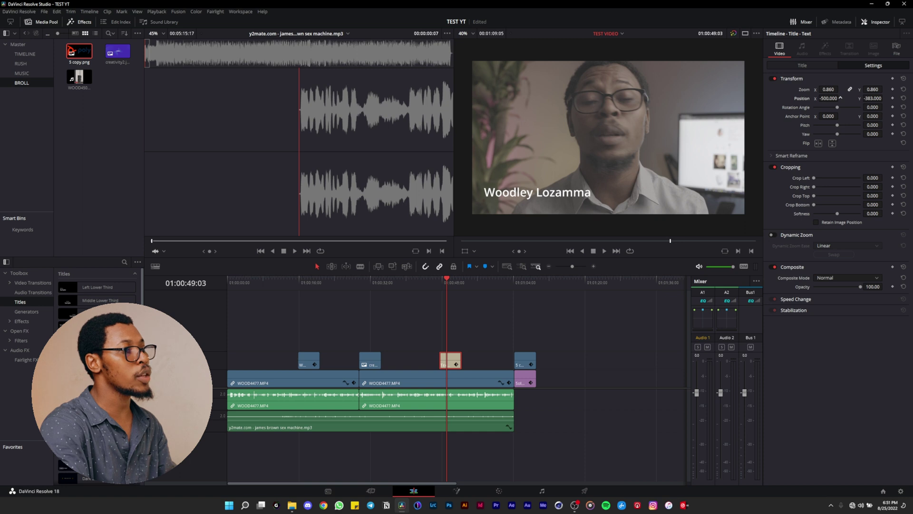
left_click(819, 66)
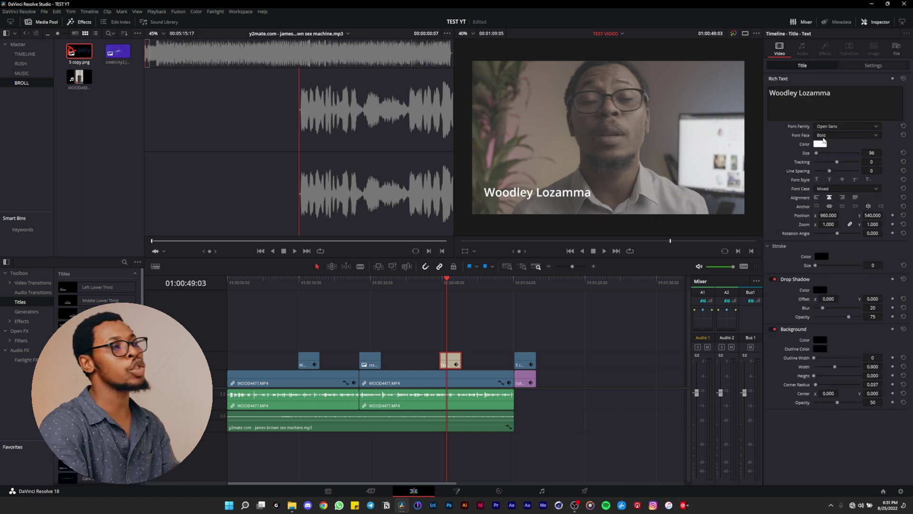
left_click(837, 130)
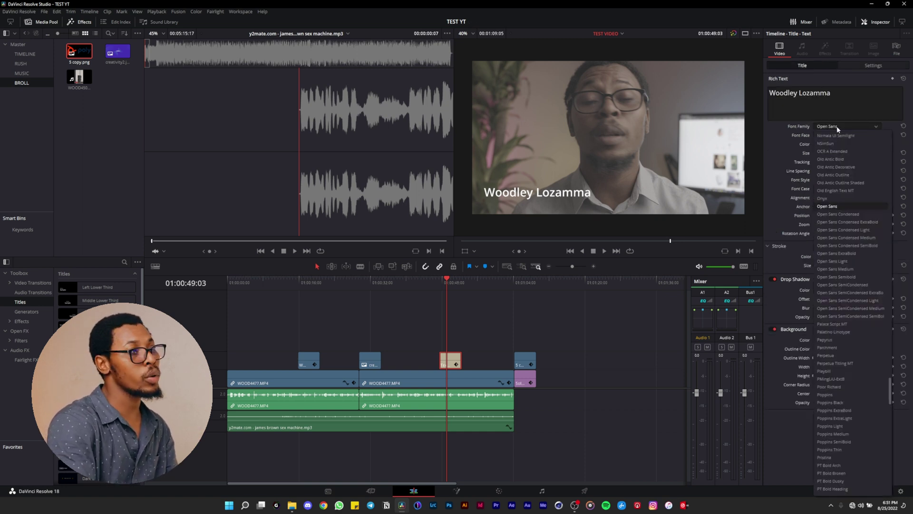
left_click(804, 66)
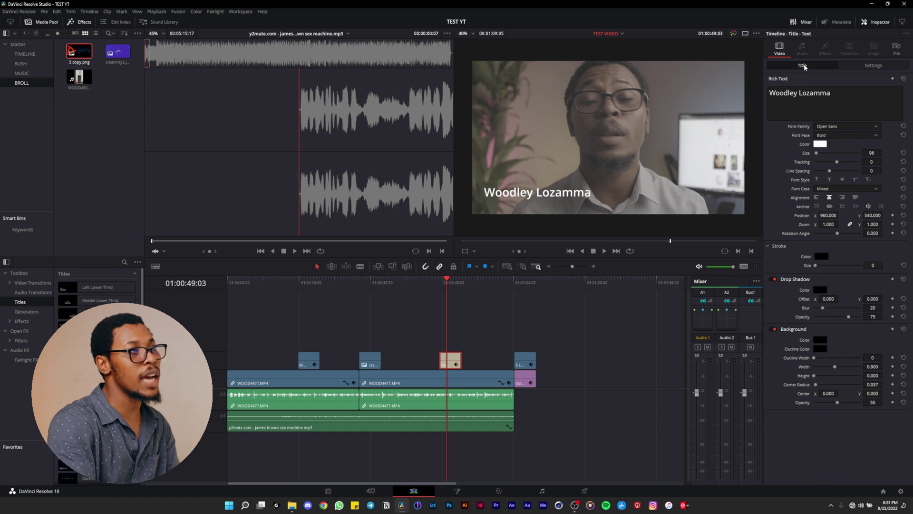
left_click(826, 128)
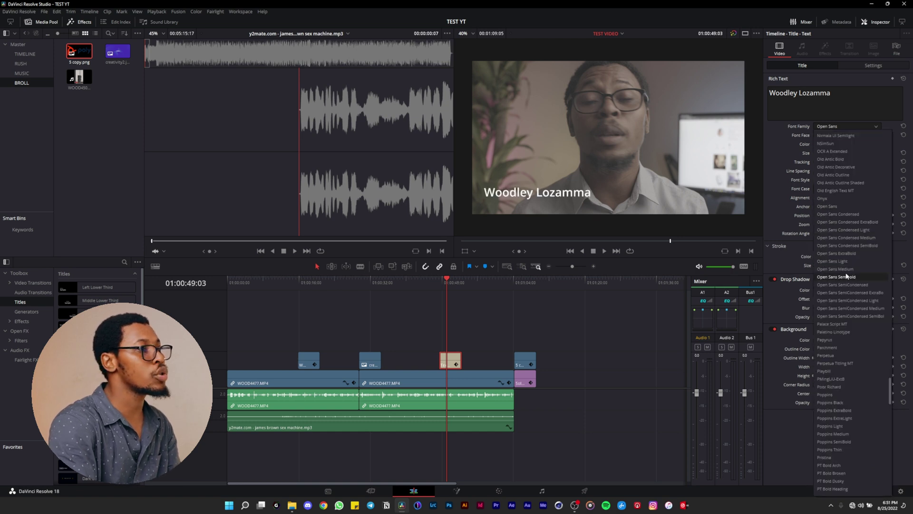
left_click(840, 387)
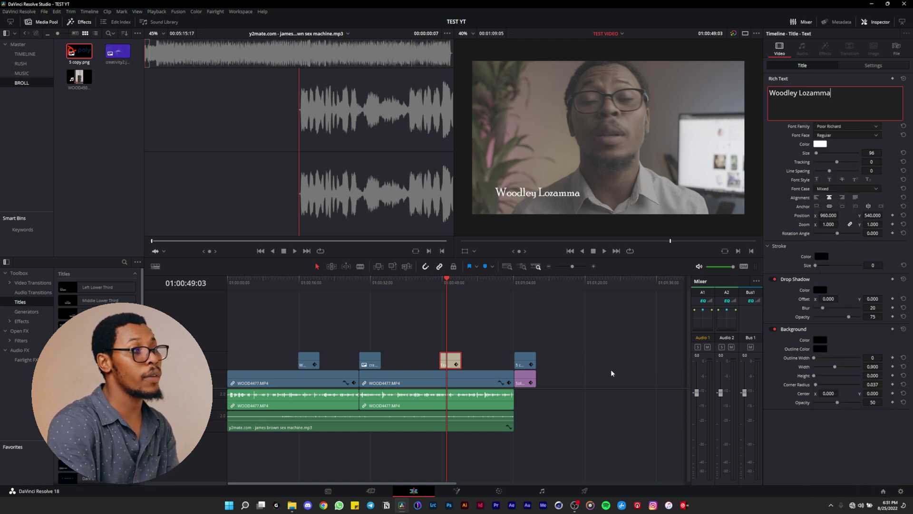